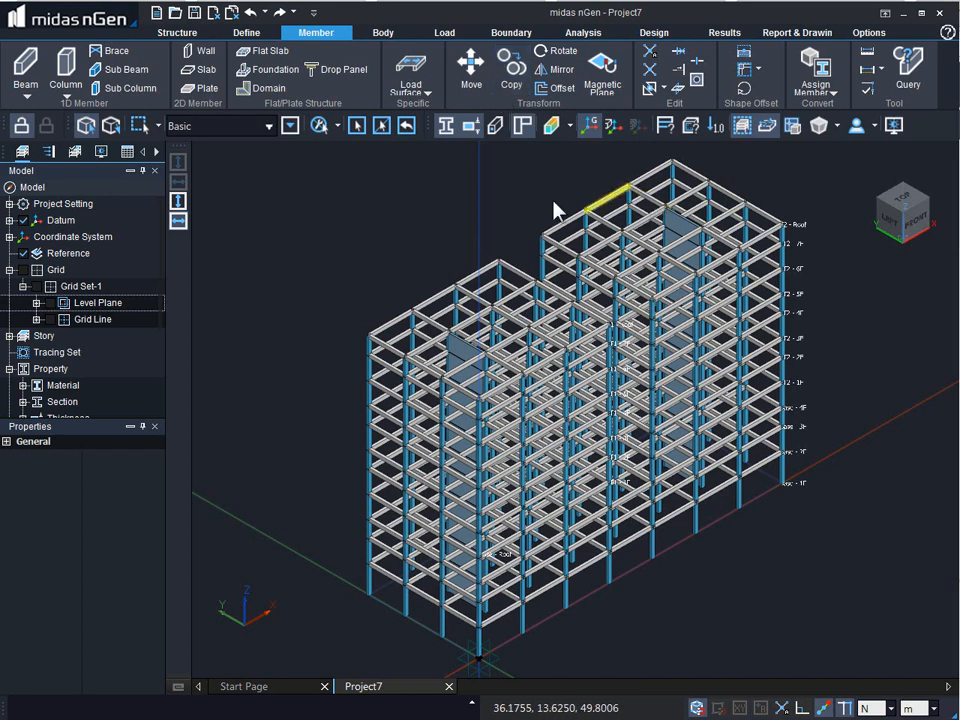
In the front view, move the entire second tower 5 m along the positive X axis
left_click(474, 80)
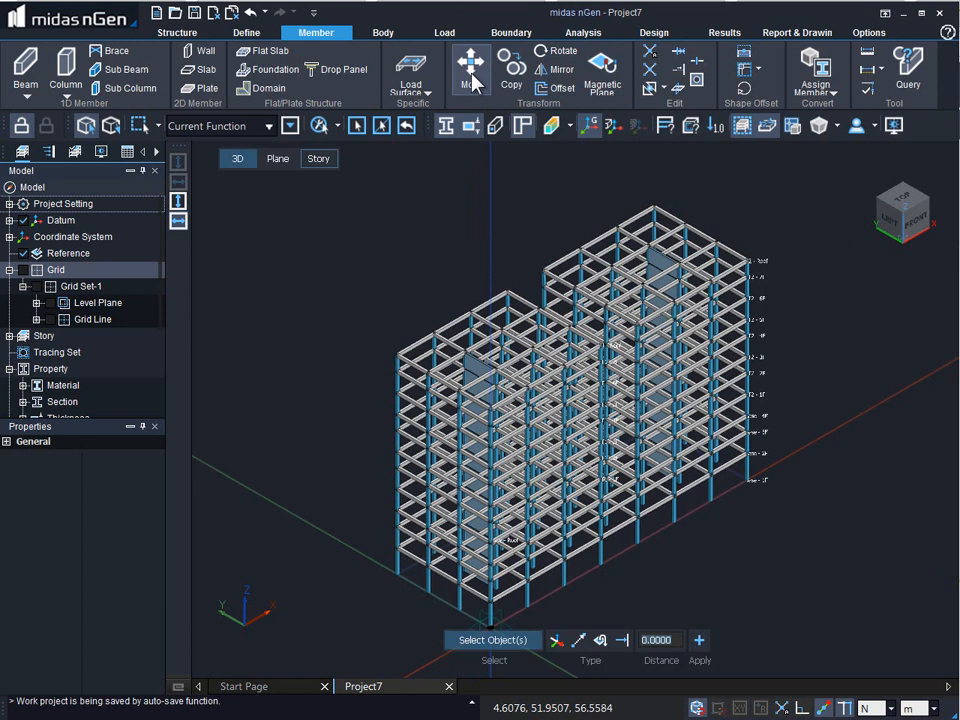
right_click(539, 219)
left_click(540, 225)
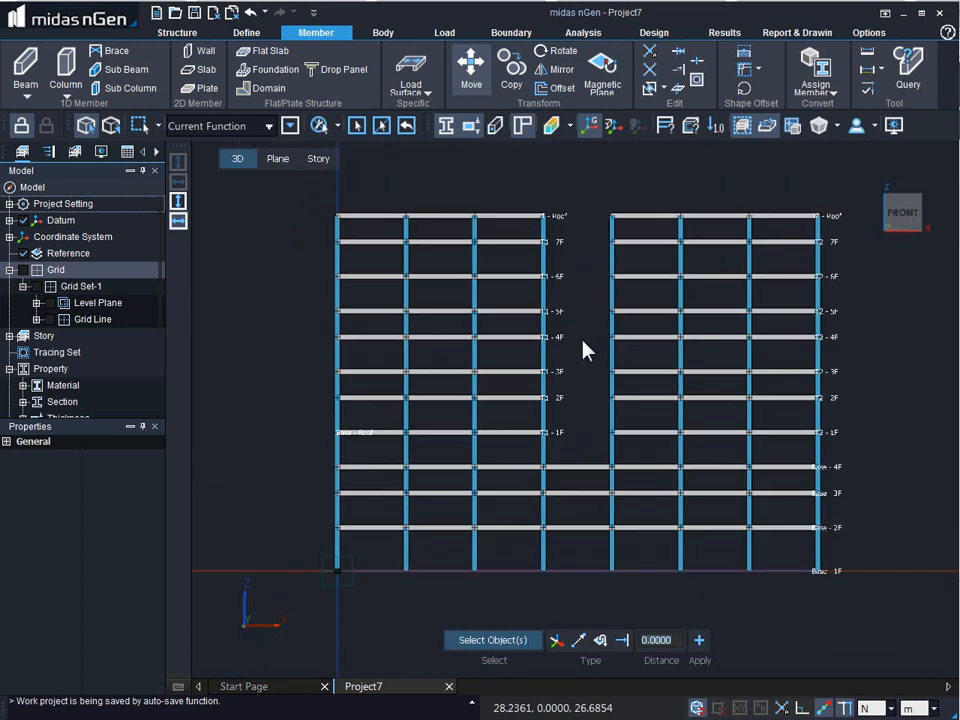
left_click_drag(588, 187, 866, 600)
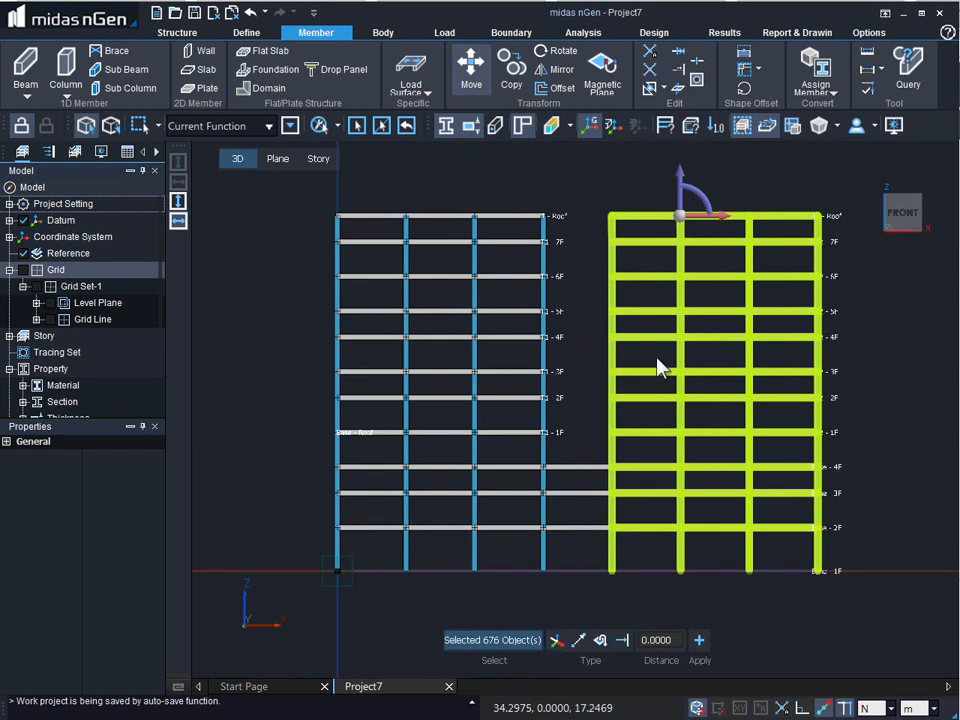
left_click_drag(695, 226, 770, 228)
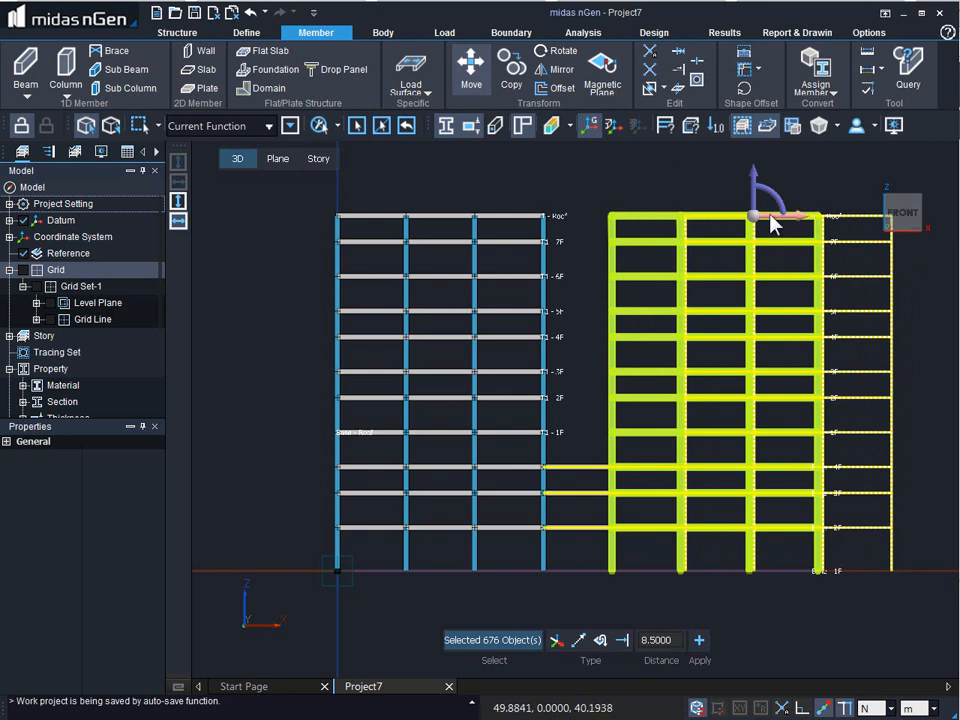
double_click(661, 640)
type("5")
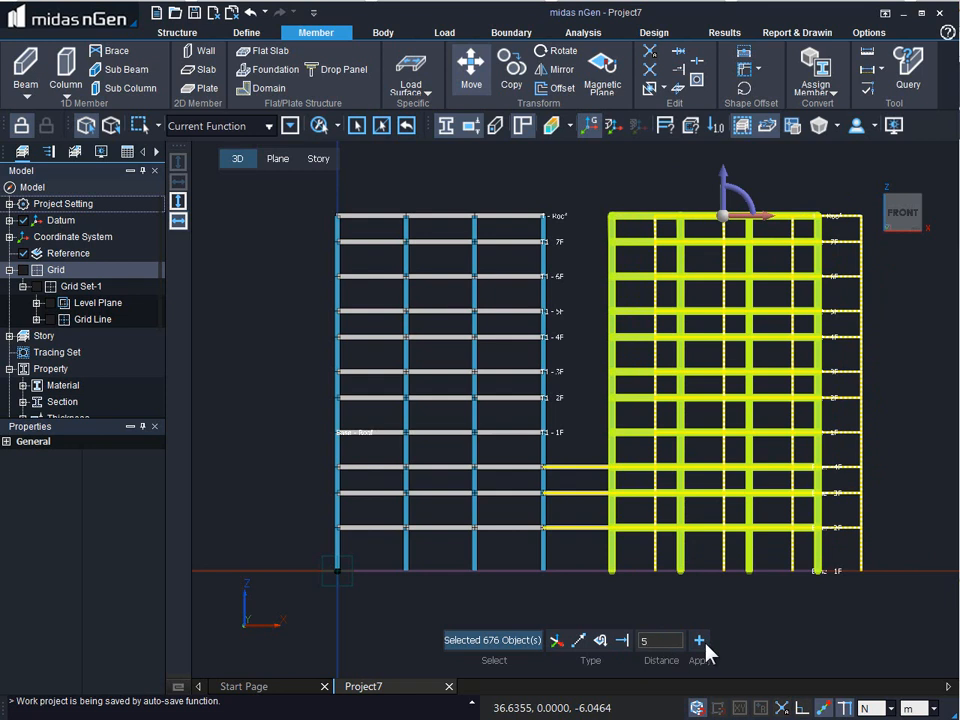
left_click(703, 644)
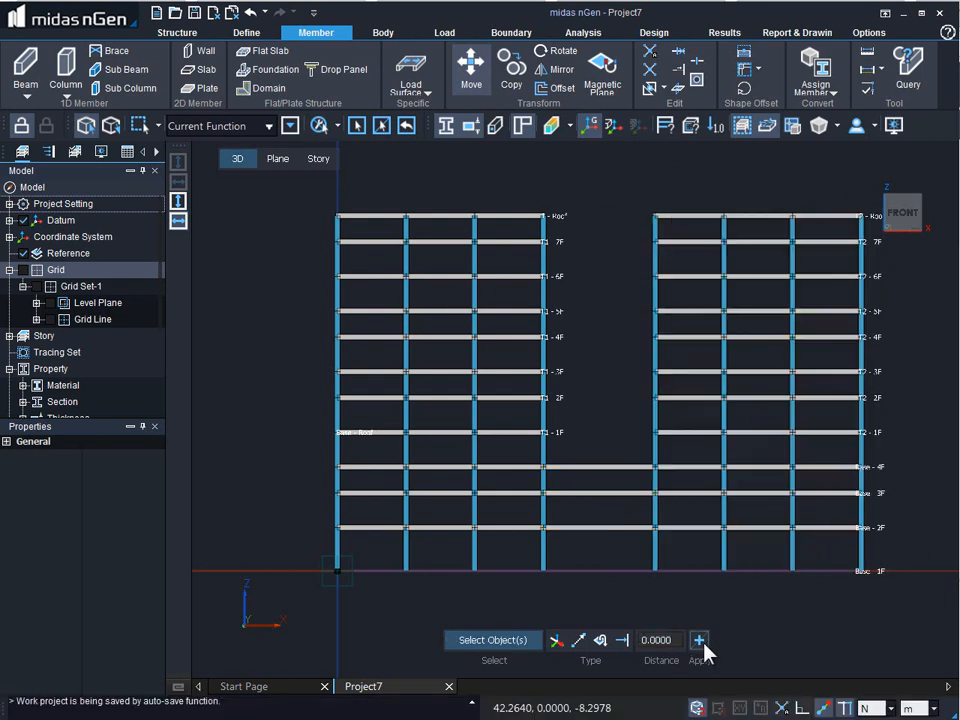
Display the grid and set the EL.+41.00 level as the working plane in top view
left_click_drag(622, 178, 632, 229)
right_click_drag(632, 228, 574, 165)
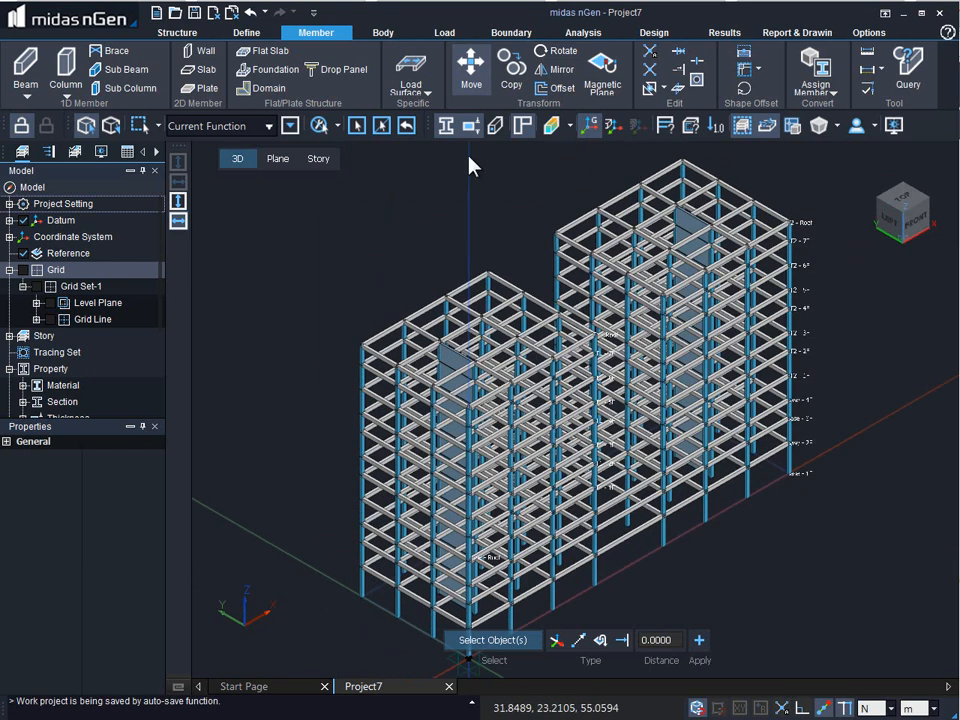
left_click(281, 158)
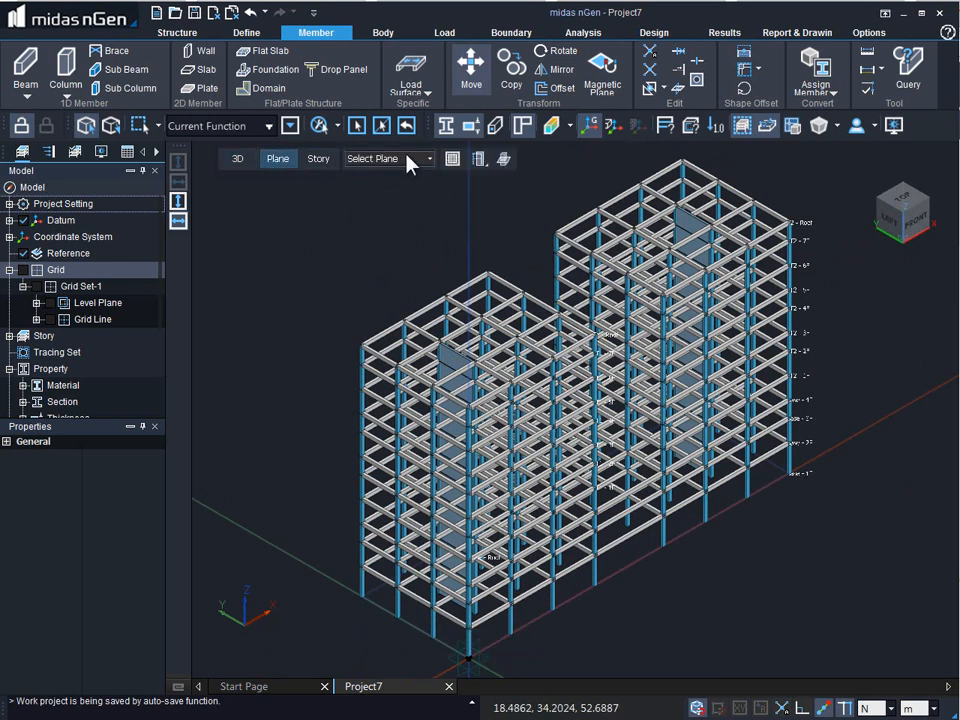
left_click(23, 270)
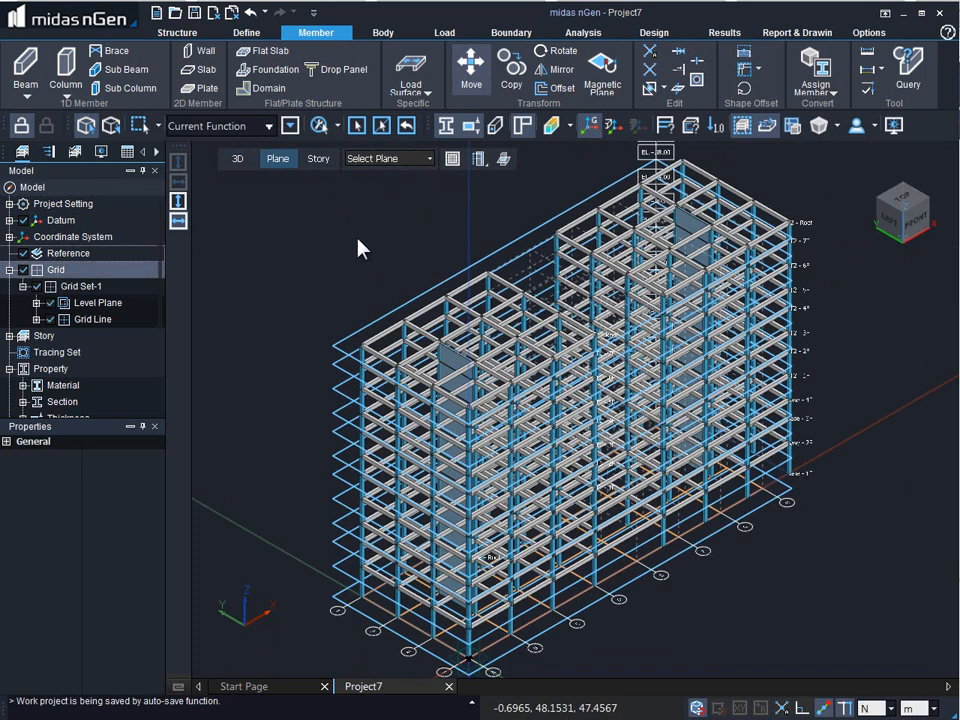
left_click(569, 221)
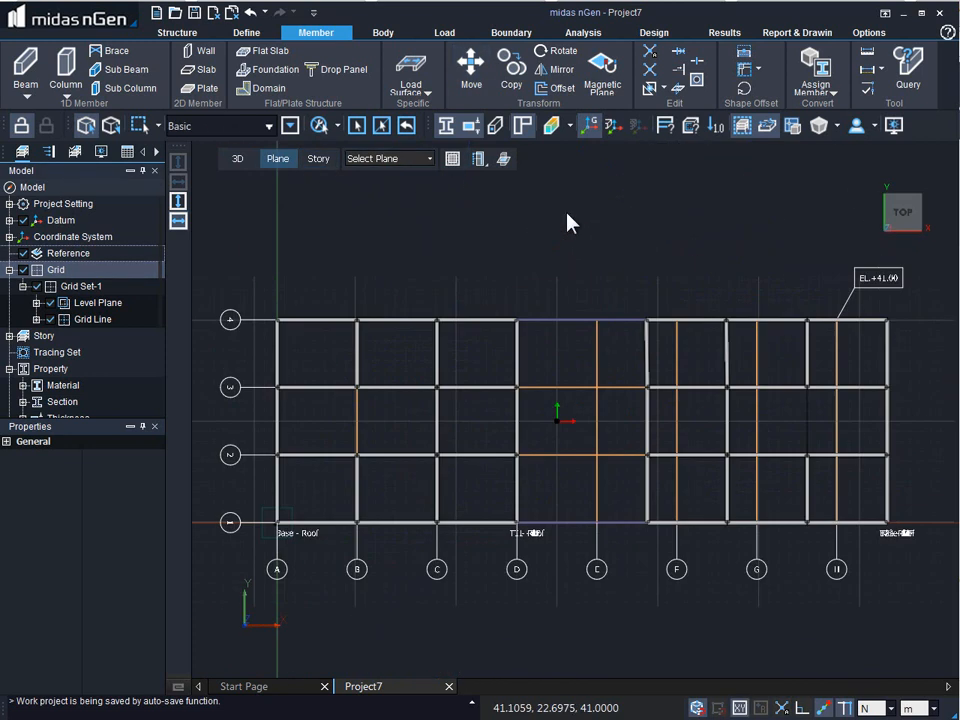
Move the second tower's edge beam between grid lines 3 and 4 onto grid line E using two points
left_click(474, 78)
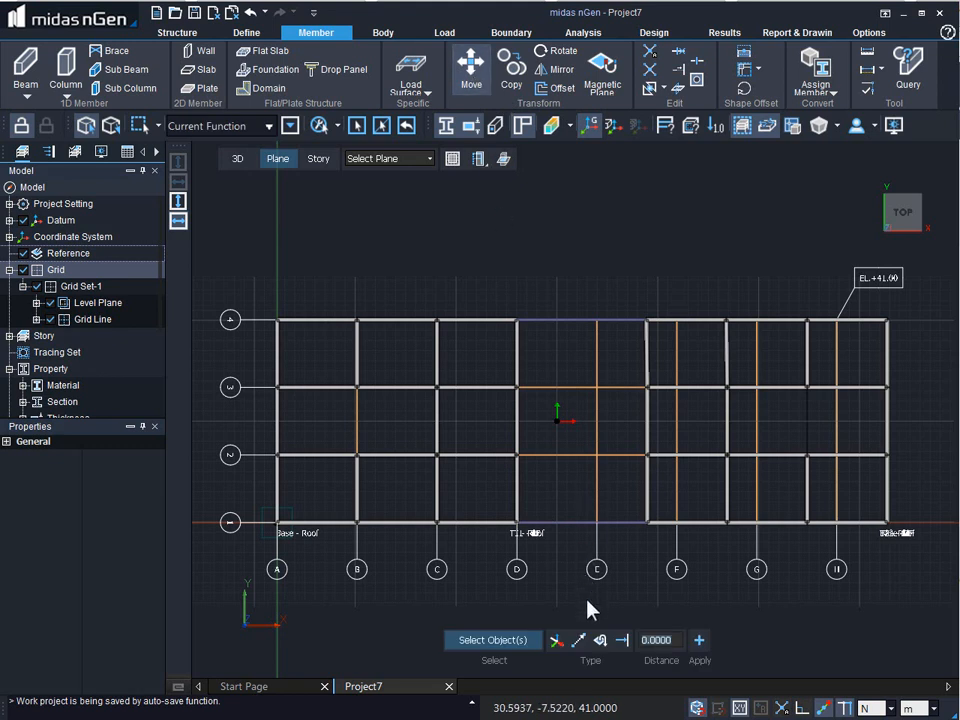
left_click(648, 358)
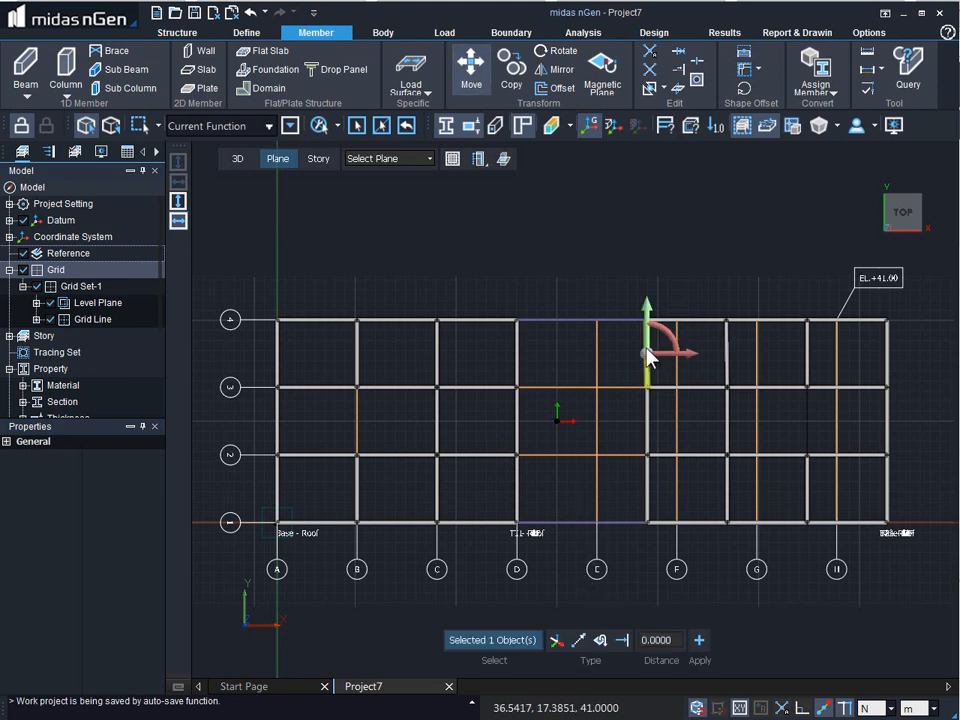
left_click(580, 645)
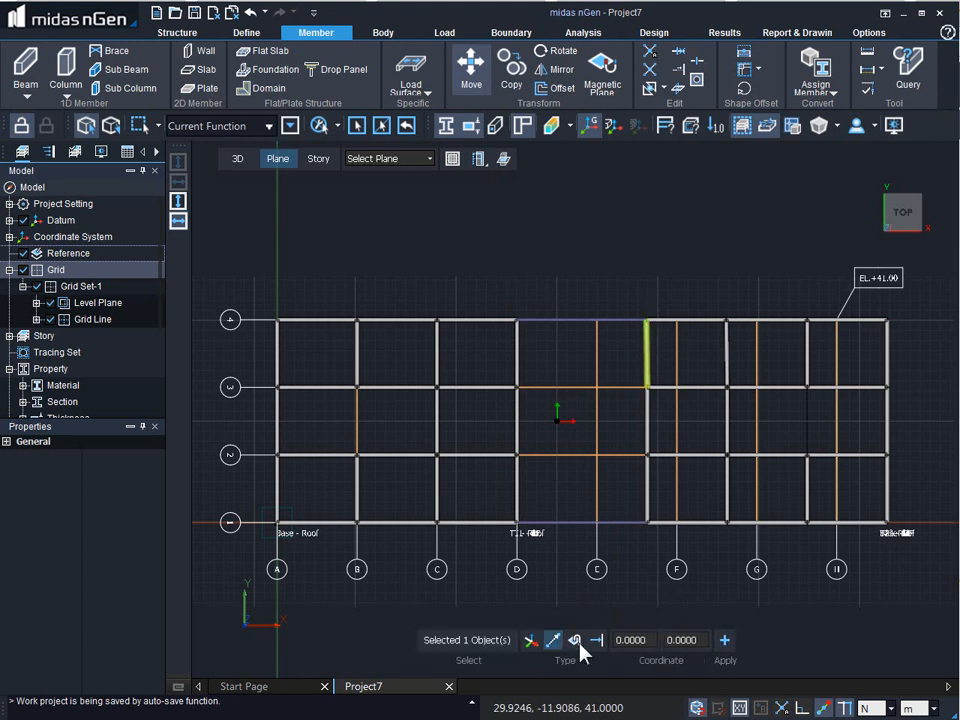
left_click(648, 388)
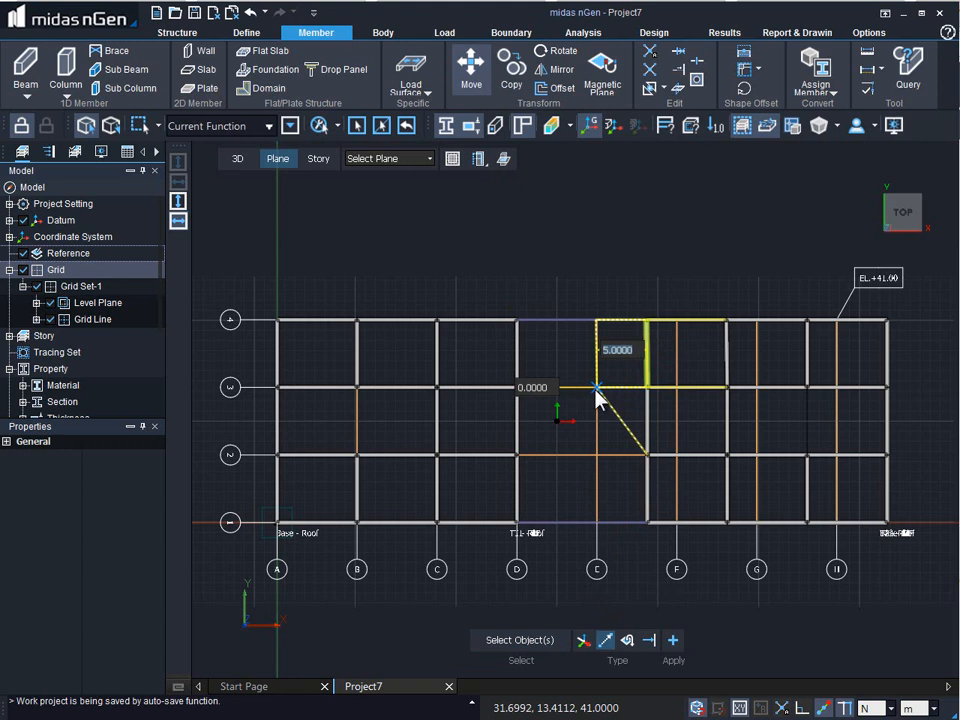
left_click(597, 388)
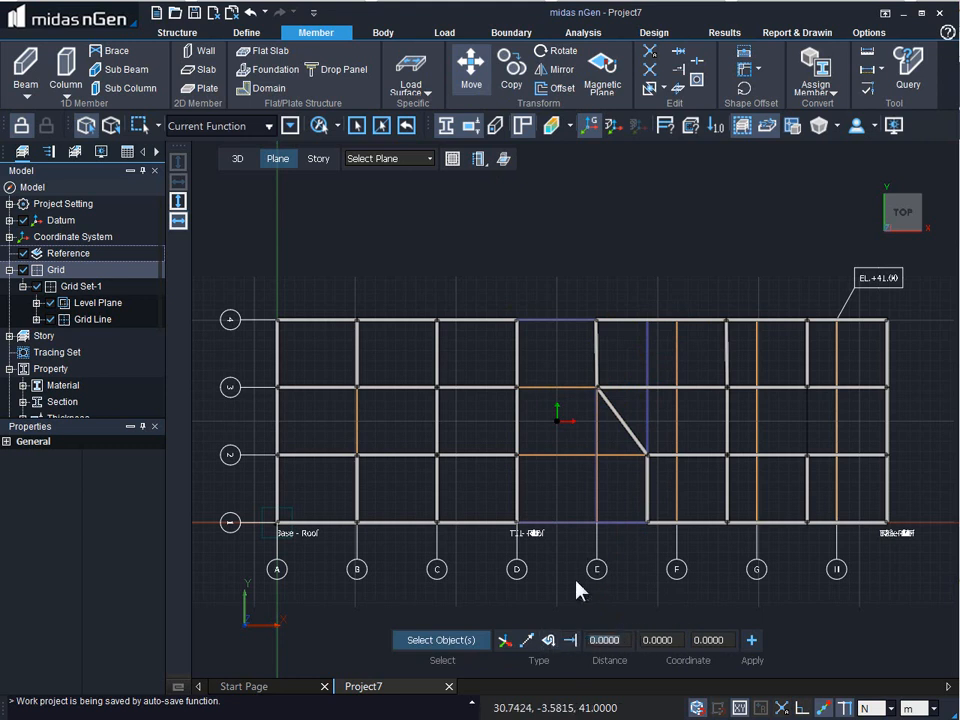
Move the beam spanning grid lines 3 to 4 between F and G by -2.5 m with the direction reversed, towards G
left_click(507, 641)
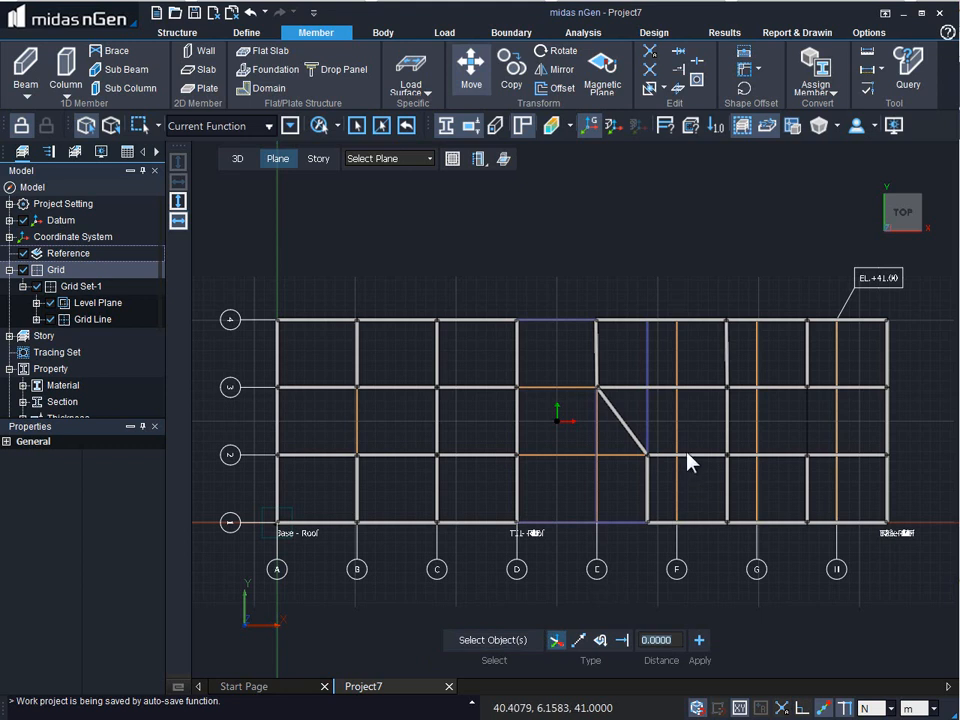
left_click(727, 372)
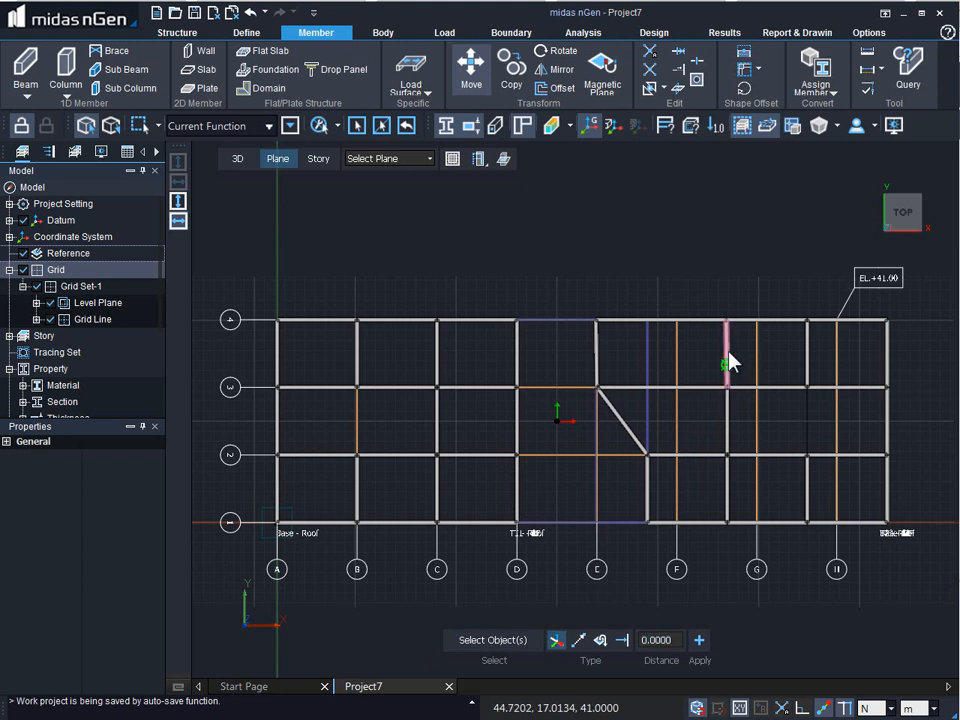
left_click(729, 375)
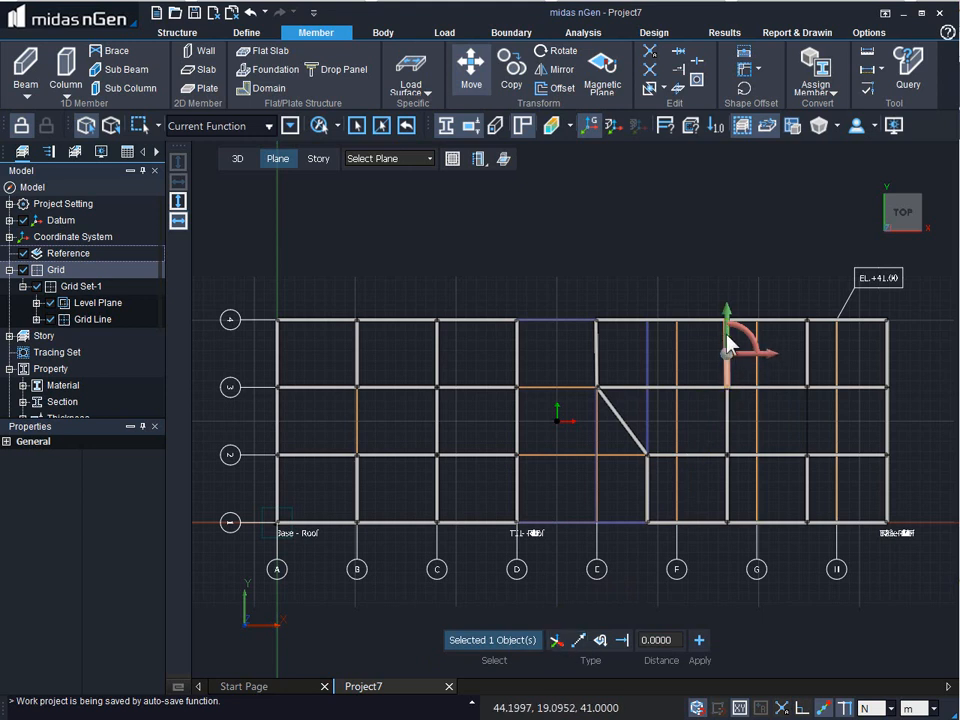
left_click_drag(741, 364, 712, 364)
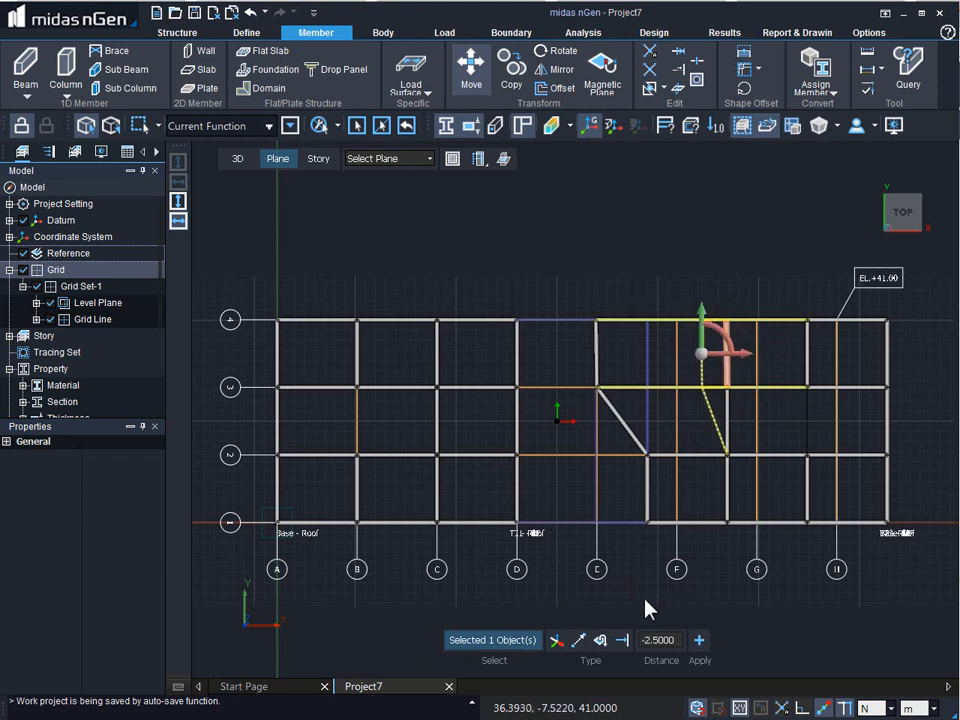
left_click(601, 641)
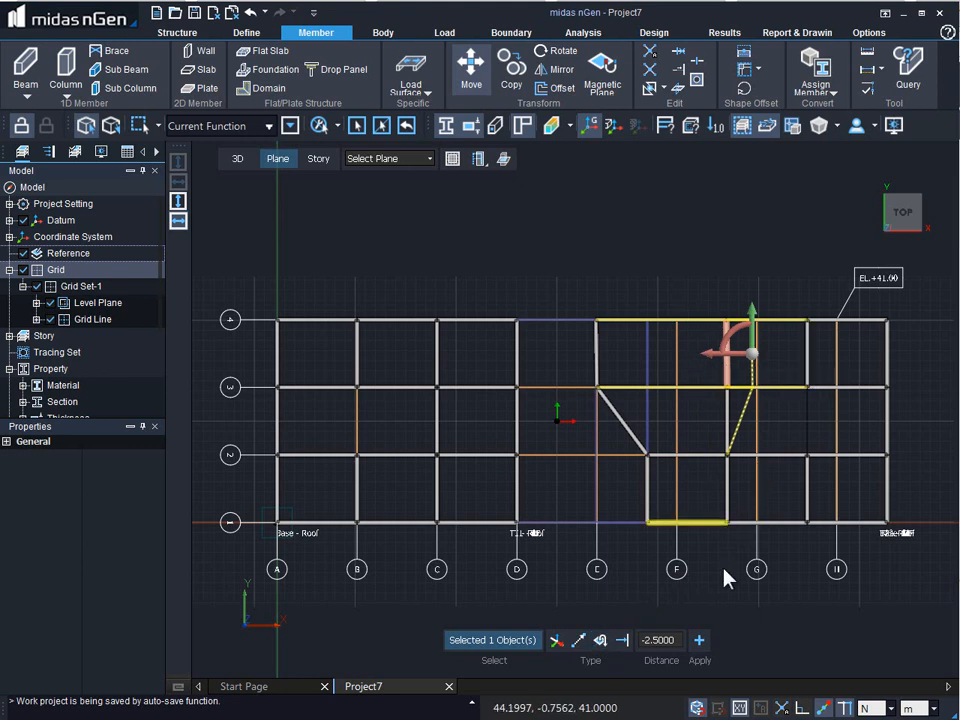
left_click(700, 642)
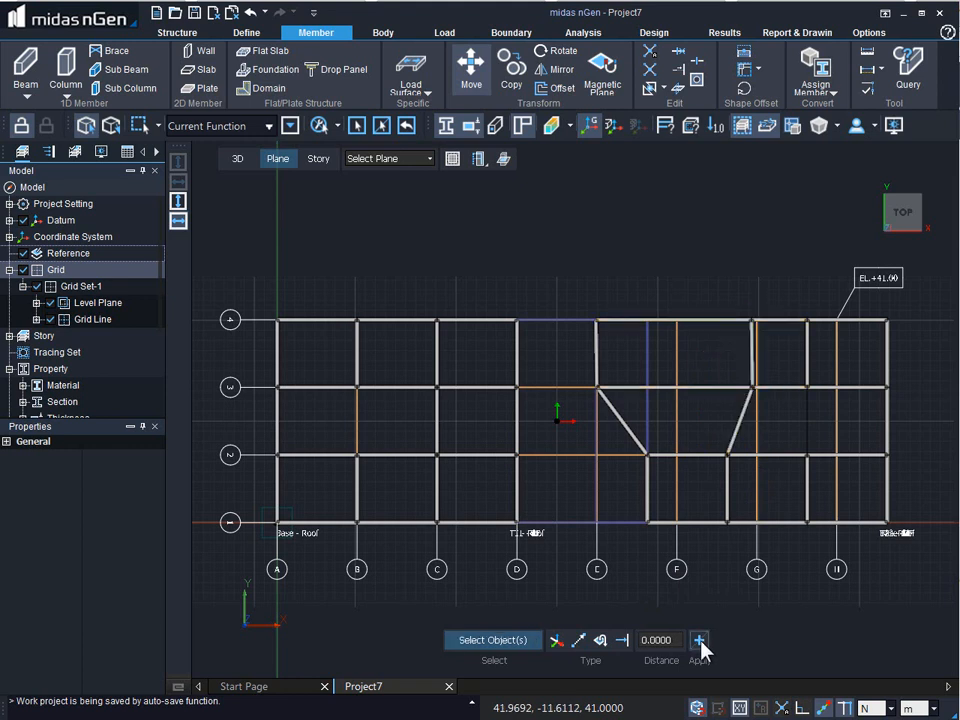
Move the short grid line 4 beam near G to the middle of the adjacent beam between lines 3 and 4
left_click(623, 640)
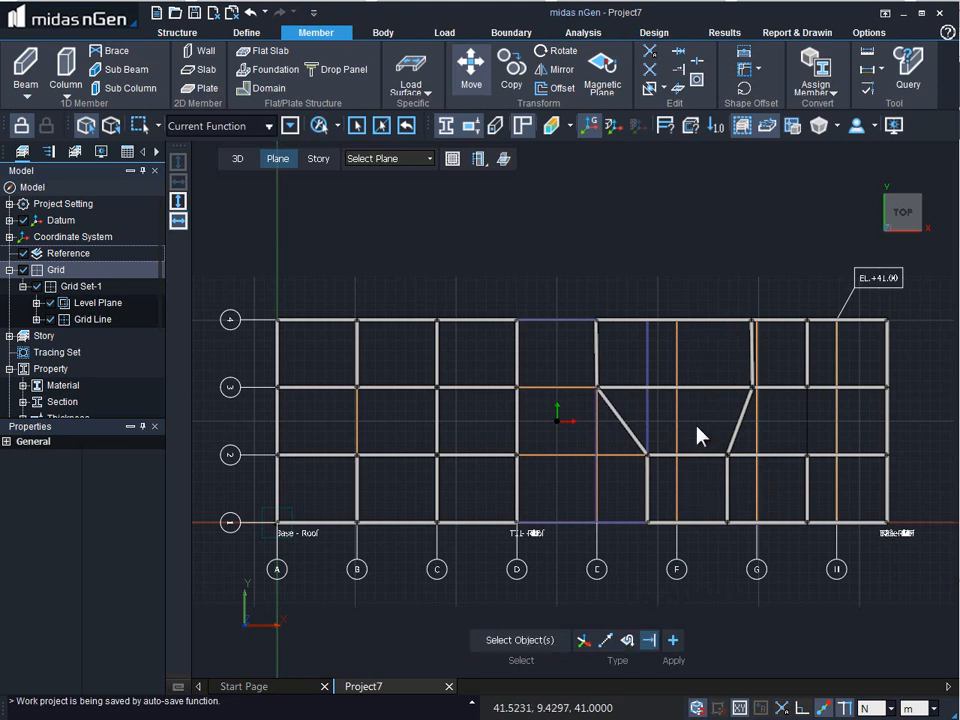
left_click(808, 369)
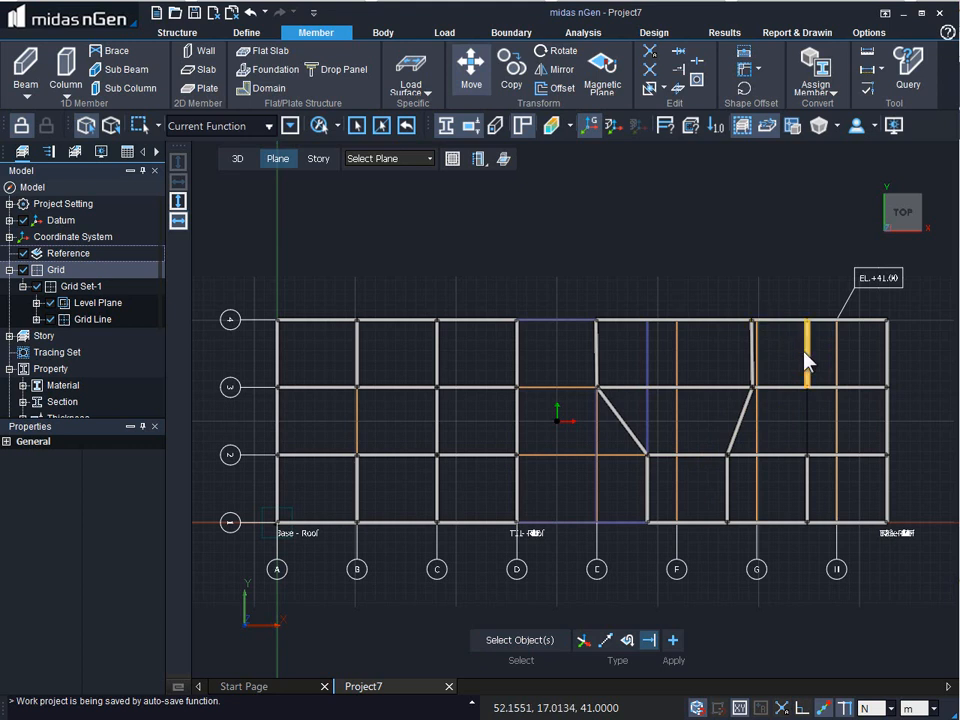
left_click(500, 642)
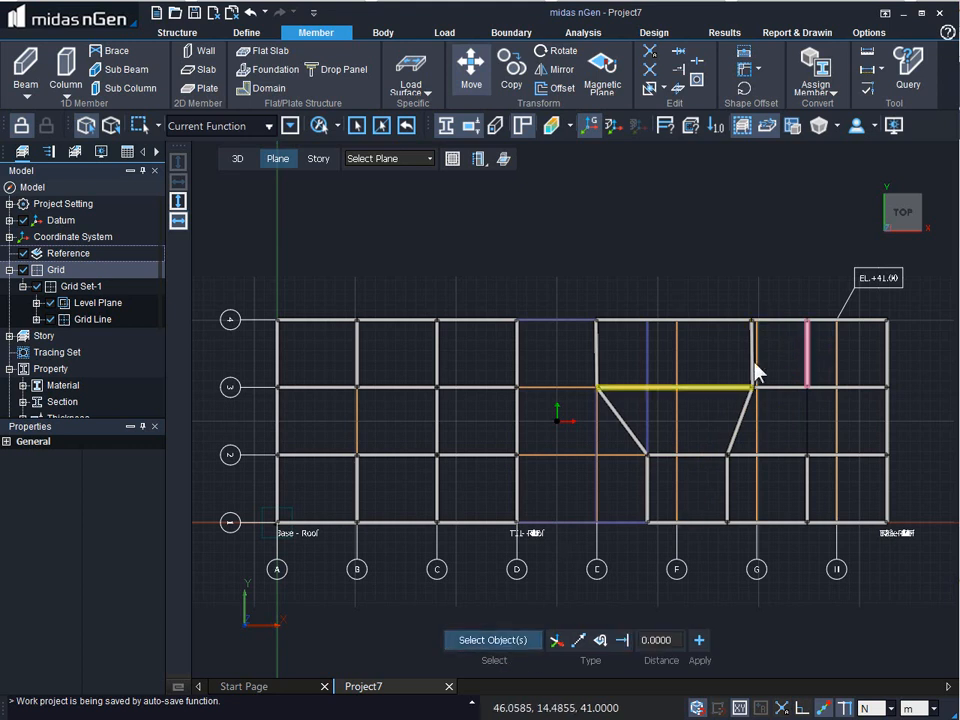
left_click(786, 328)
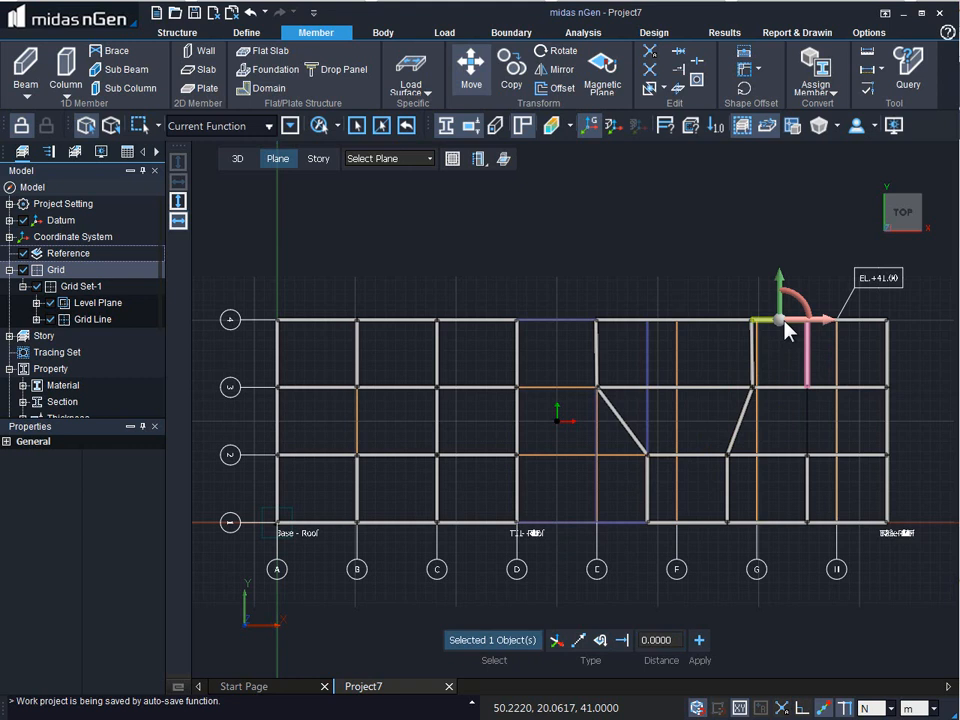
left_click(622, 641)
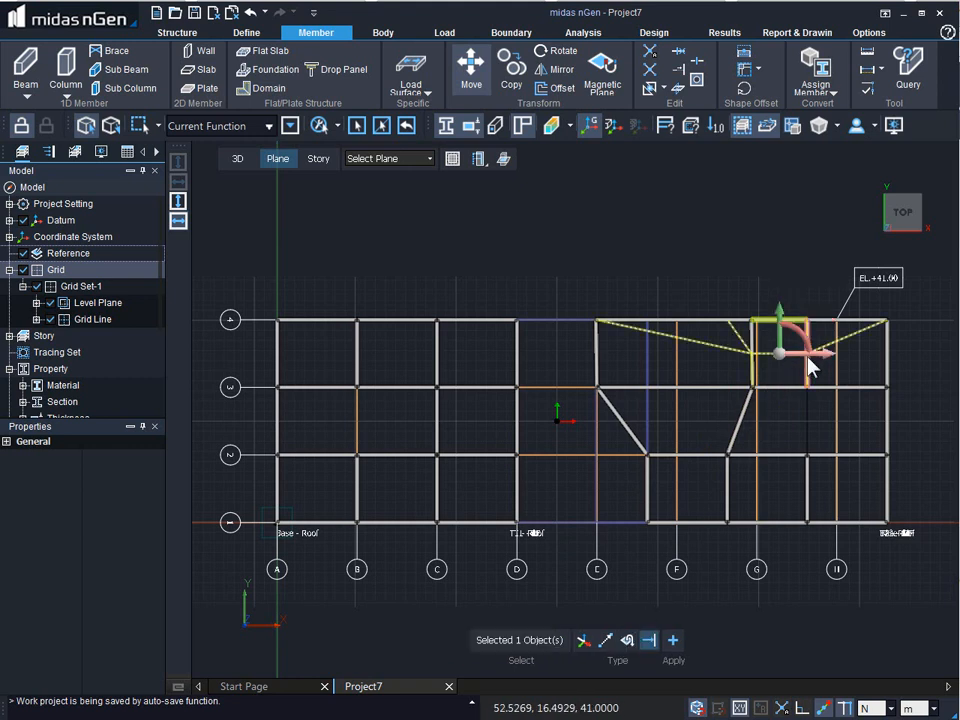
left_click(671, 645)
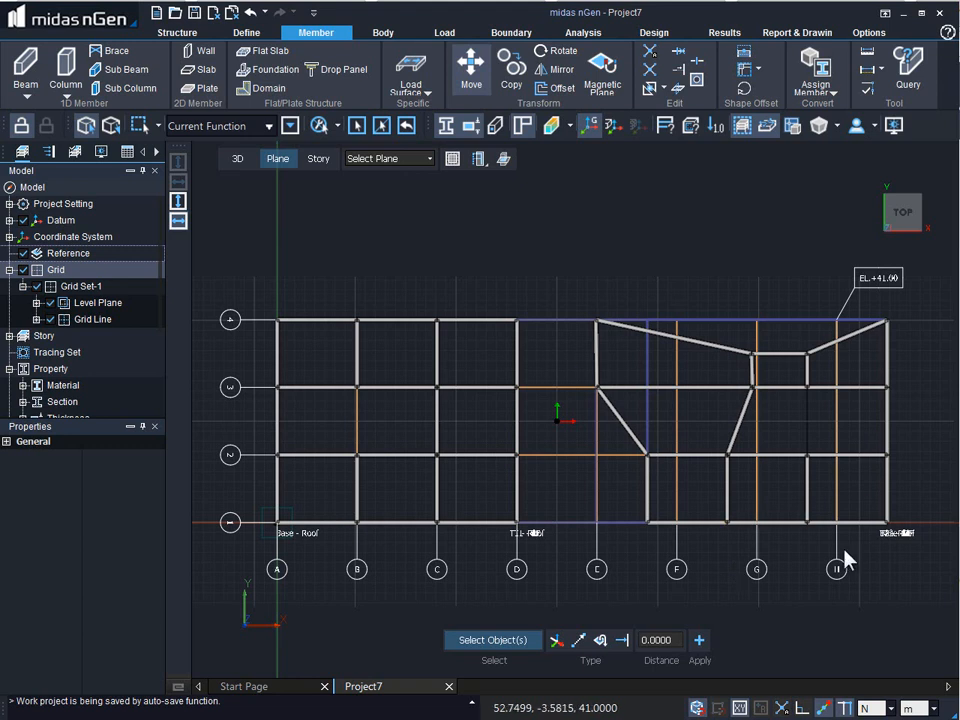
Copy the grid line 4 beam between C and D by -4 m along the Y axis
left_click(513, 66)
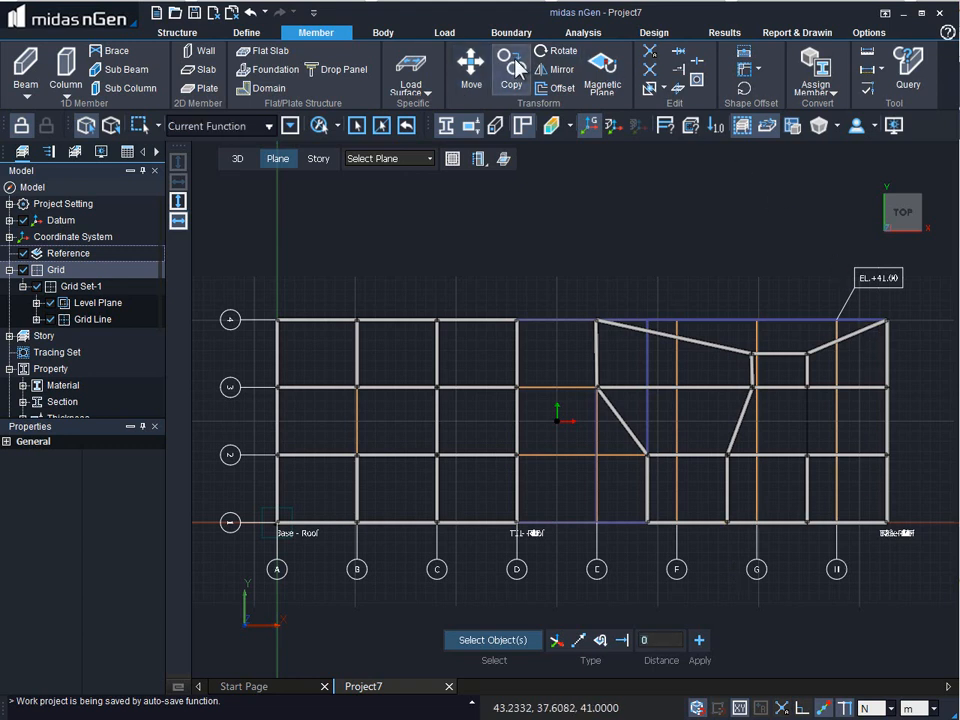
left_click(476, 322)
left_click(556, 641)
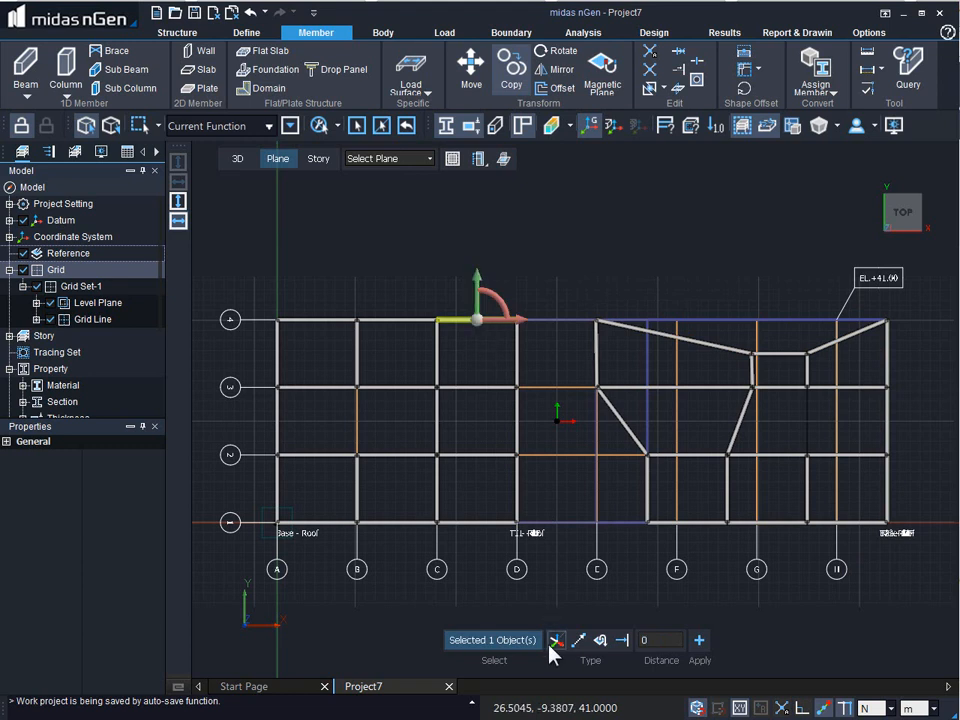
left_click_drag(482, 318, 480, 343)
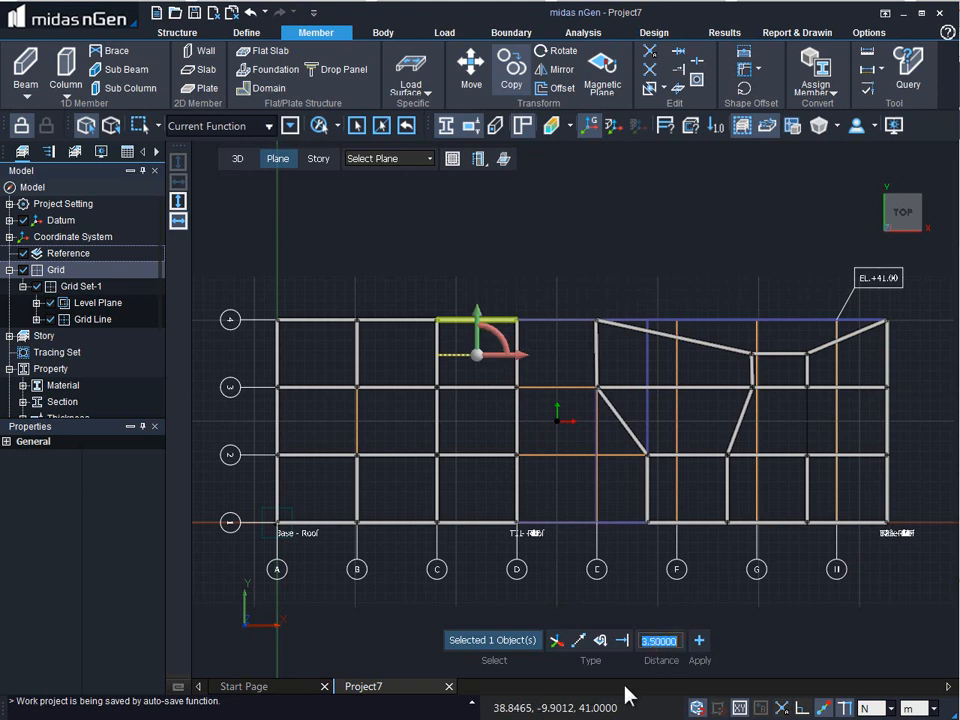
type("-4")
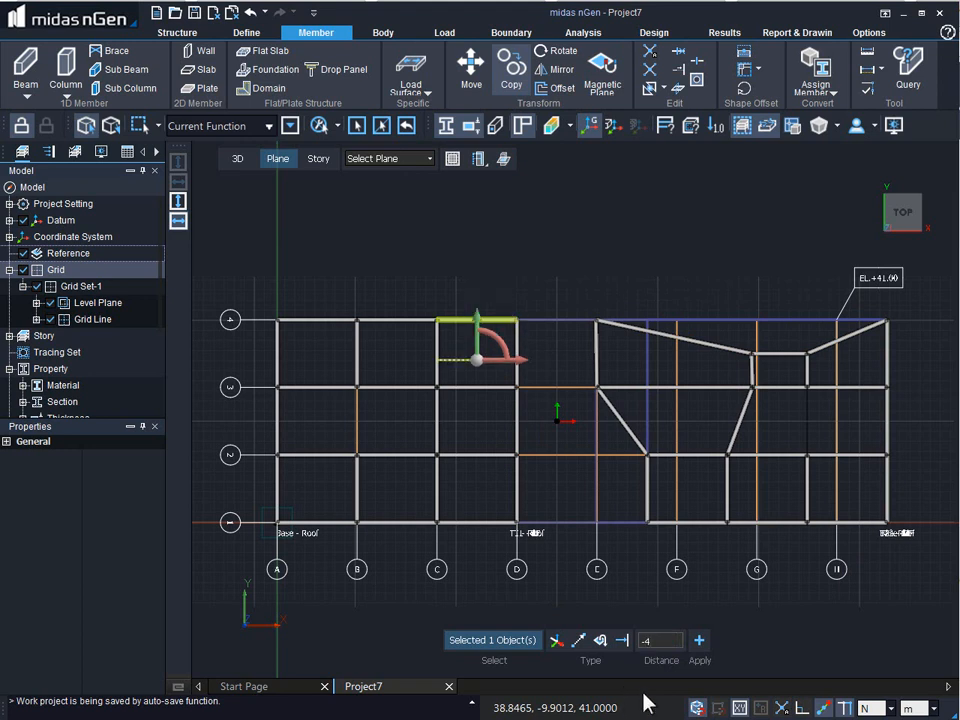
left_click(699, 640)
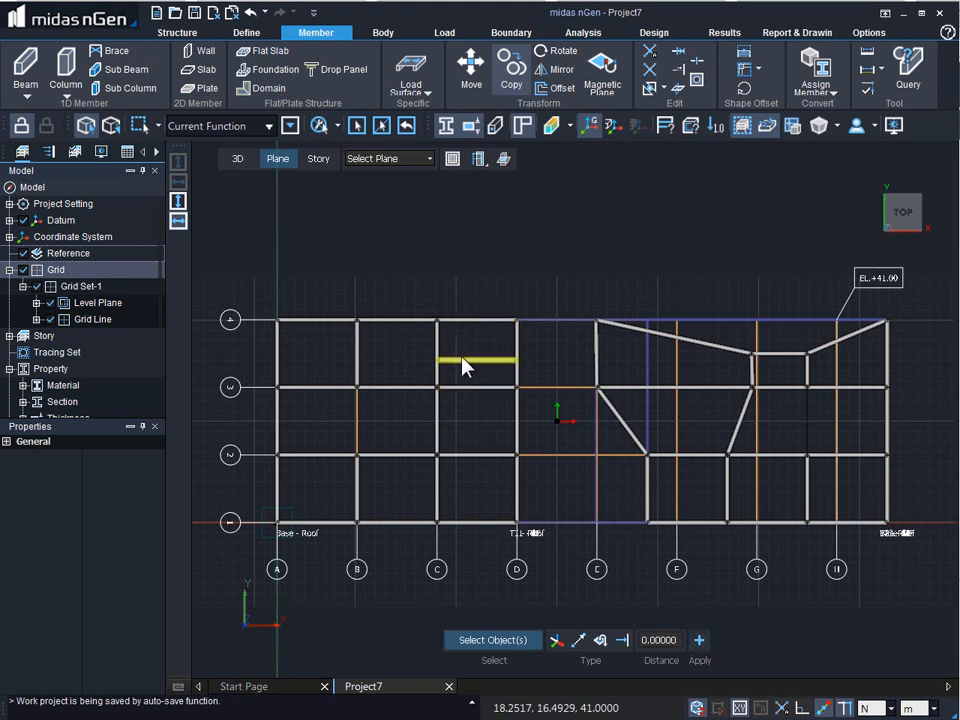
Copy the grid line B beam between lines 3 and 4 to midway between B and C using two points
left_click(578, 641)
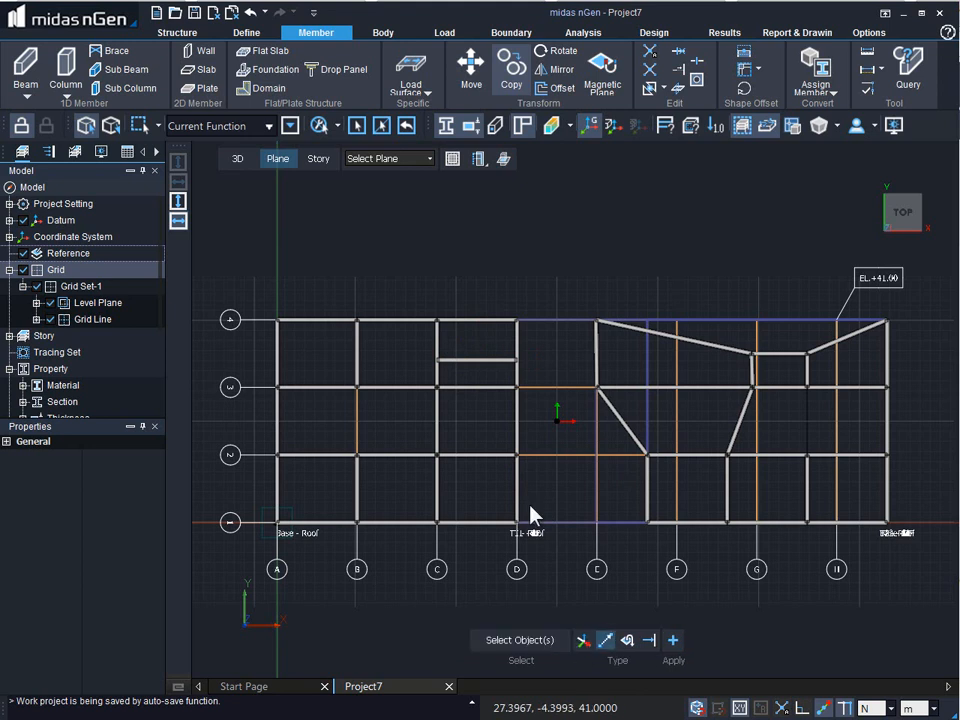
left_click(360, 372)
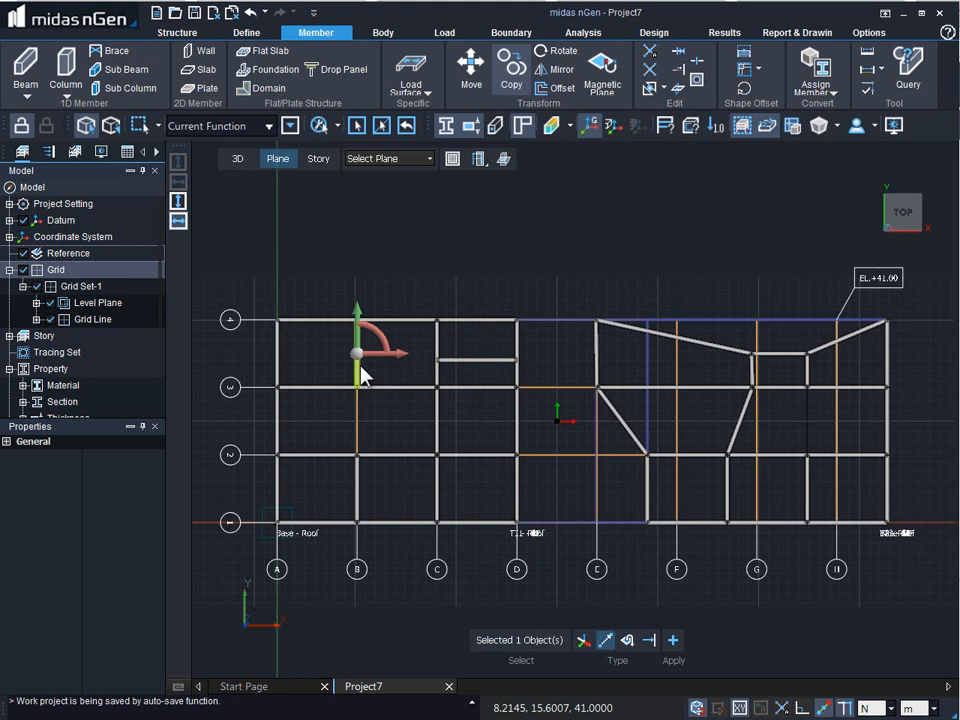
left_click(606, 643)
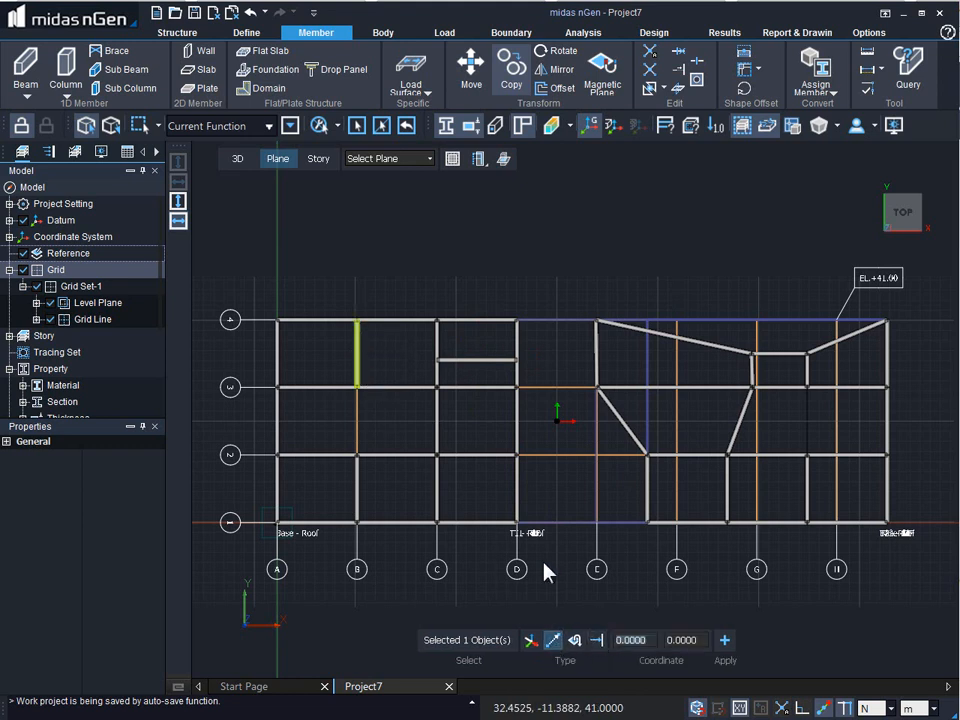
left_click(357, 388)
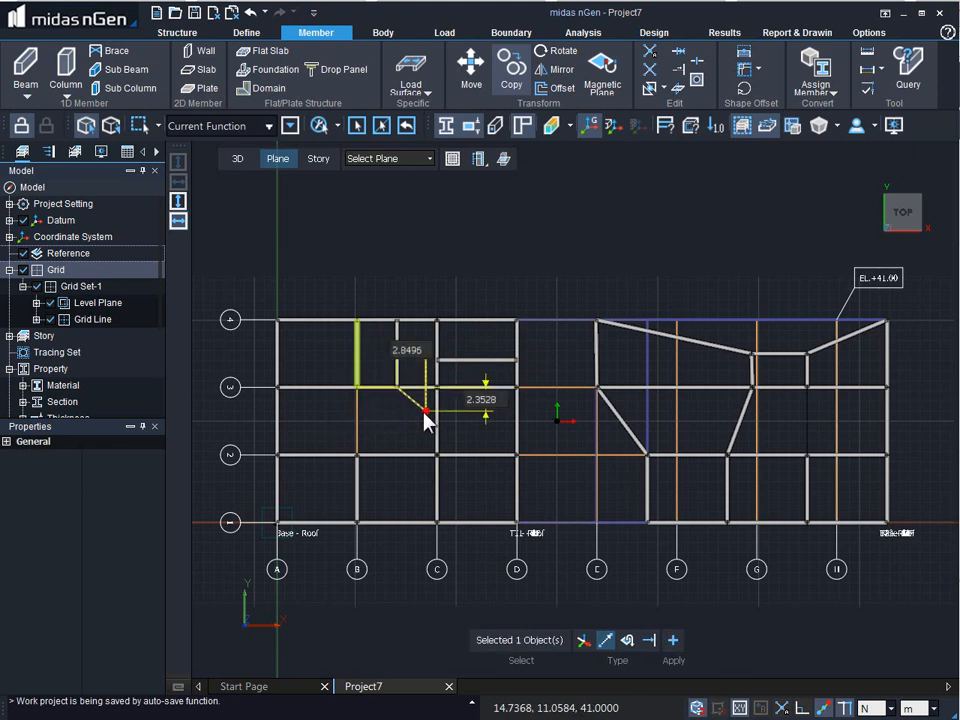
right_click(424, 411)
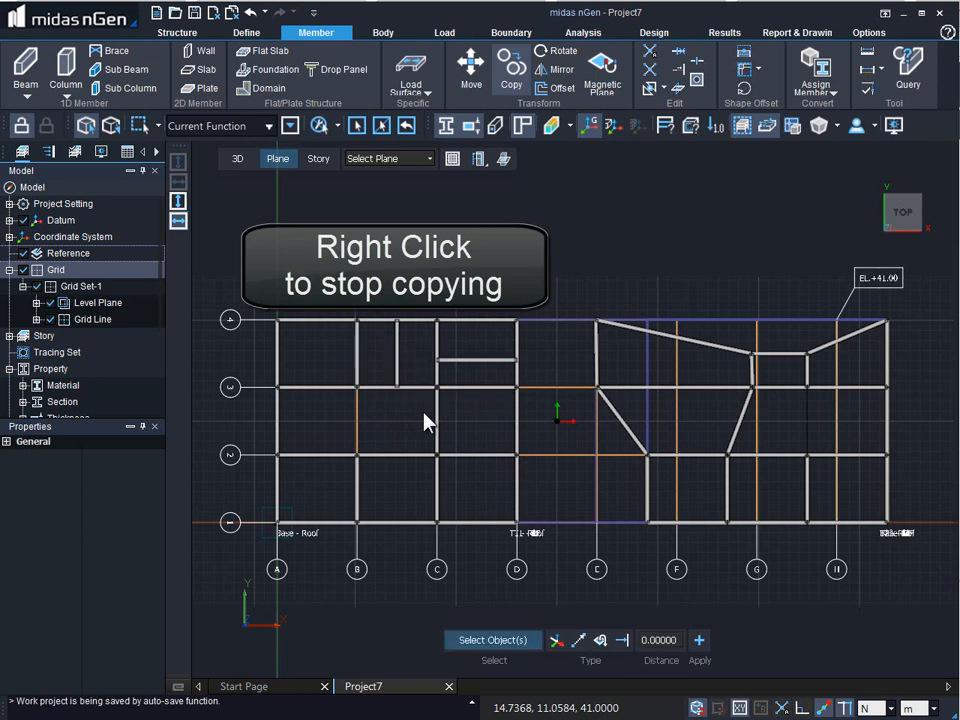
Rotate the copied beam between grid lines B and C by 51 degrees about its midpoint, without keeping the original
left_click(553, 54)
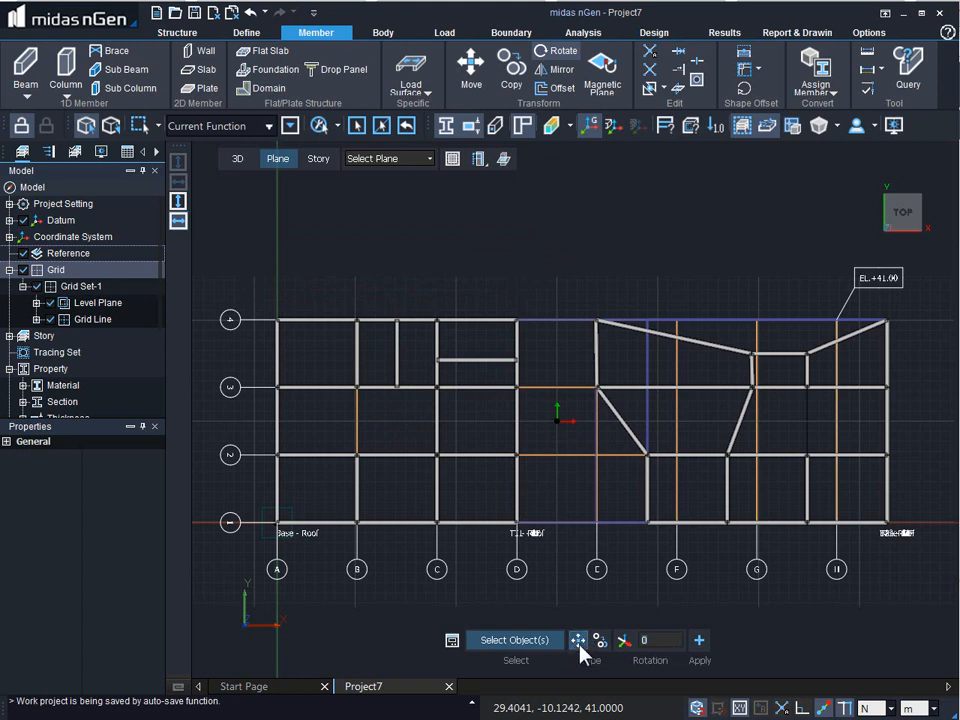
left_click(399, 353)
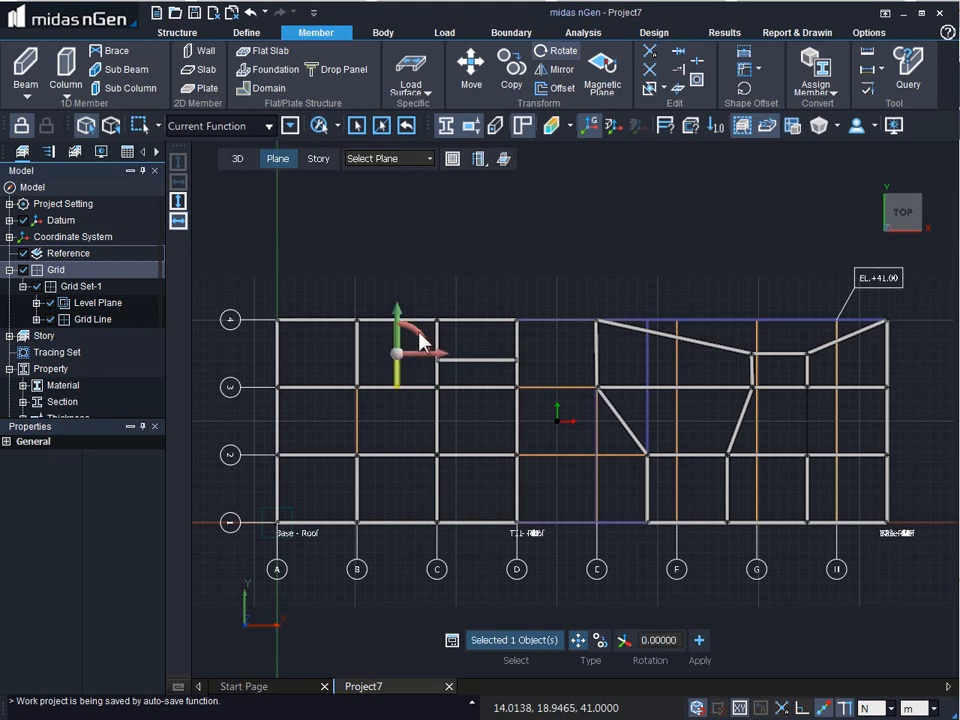
left_click_drag(422, 342, 398, 335)
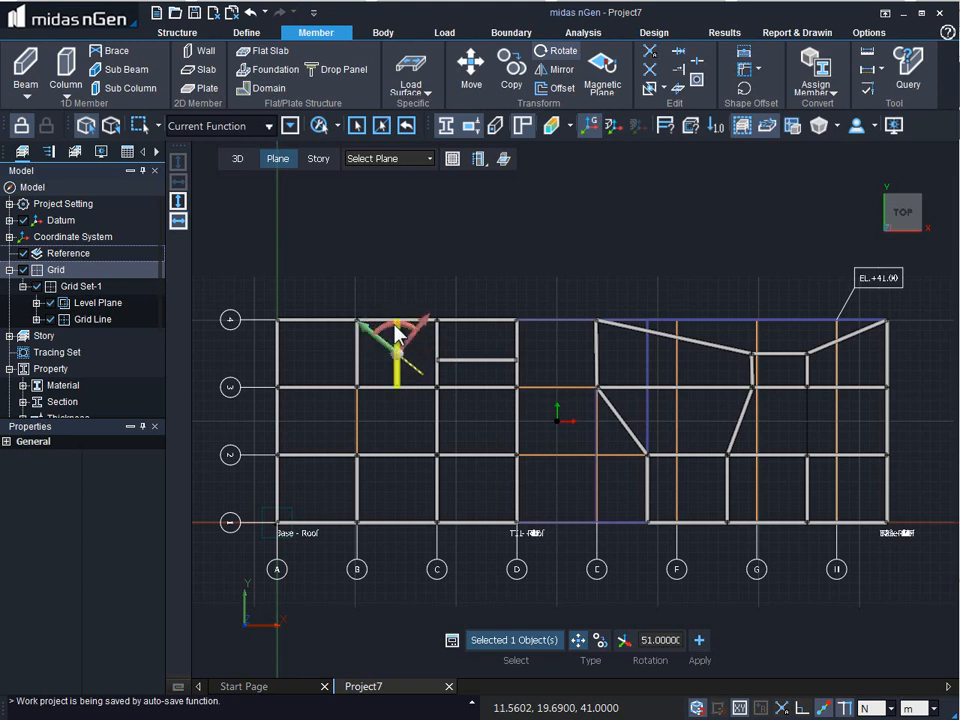
left_click(702, 645)
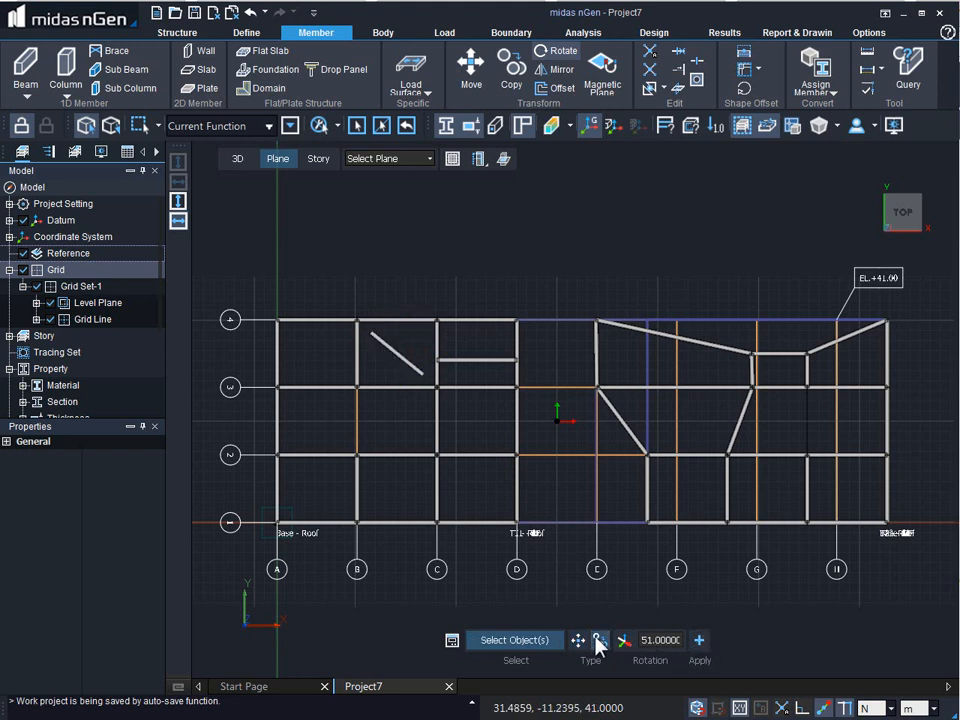
Make a rotated copy of the diagonal beam at 260 degrees about its midpoint to form a cross
left_click(400, 352)
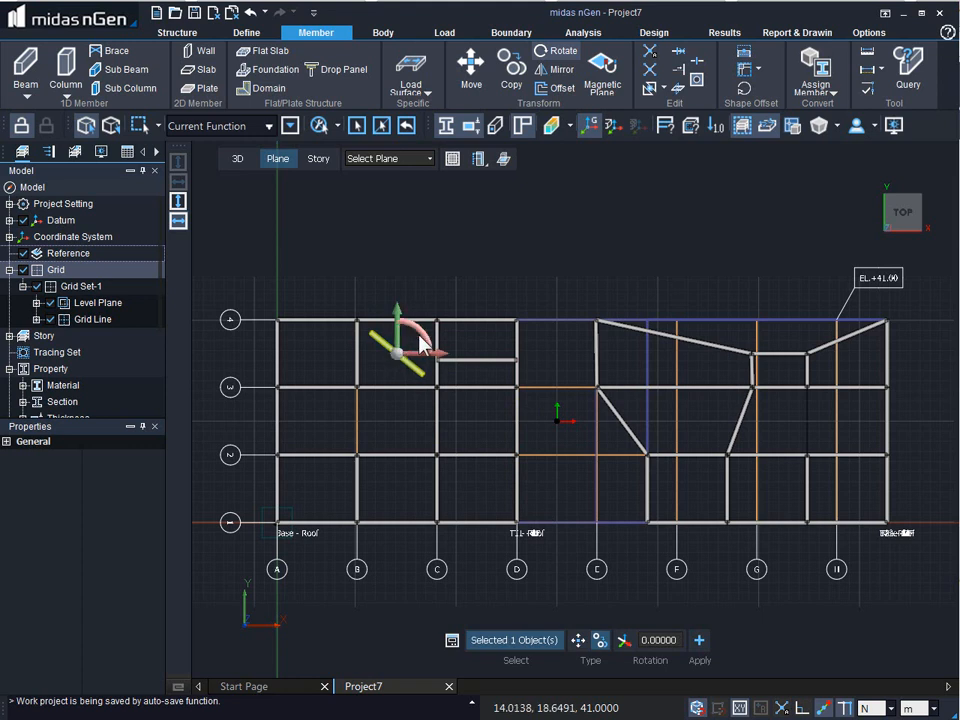
left_click_drag(427, 345, 411, 388)
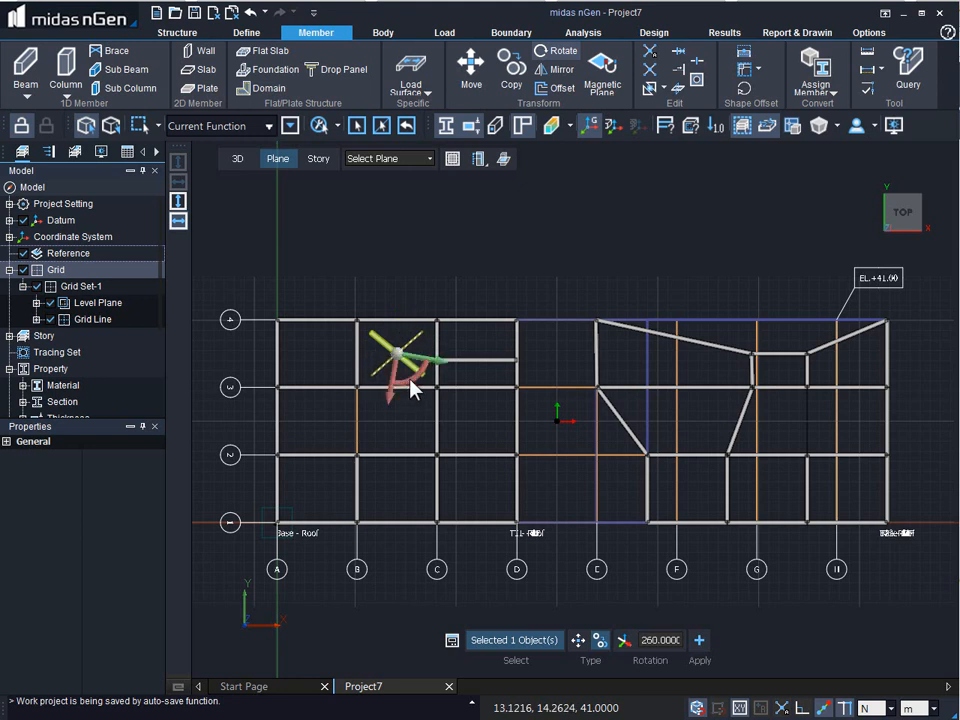
left_click(700, 640)
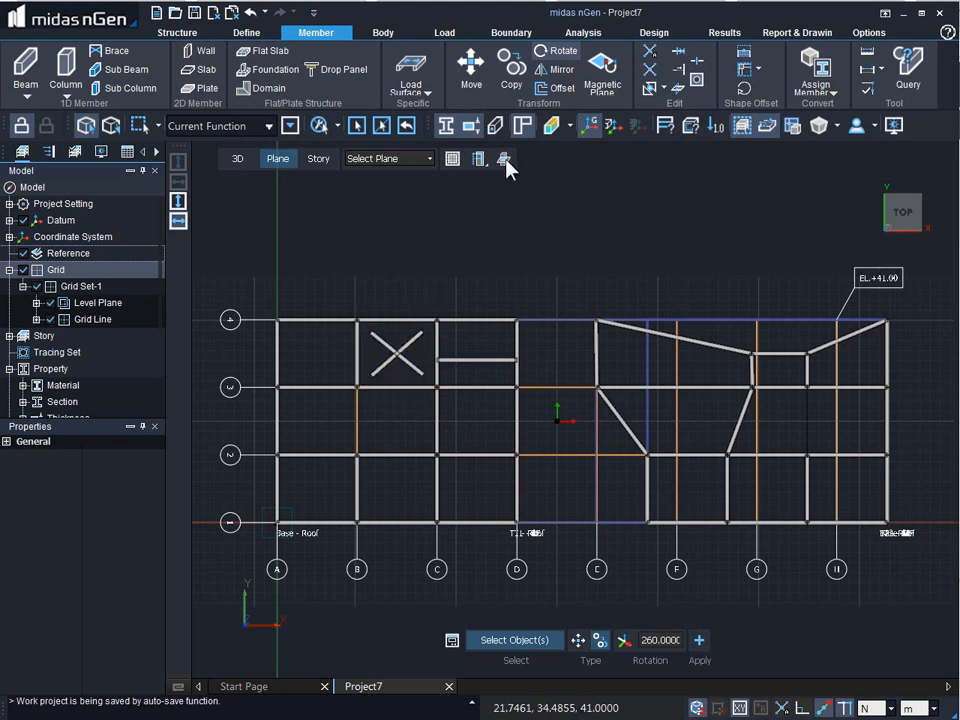
Mirror the short intermediate beam between C and D across the grid line 3 beam, moving it rather than copying
left_click(557, 72)
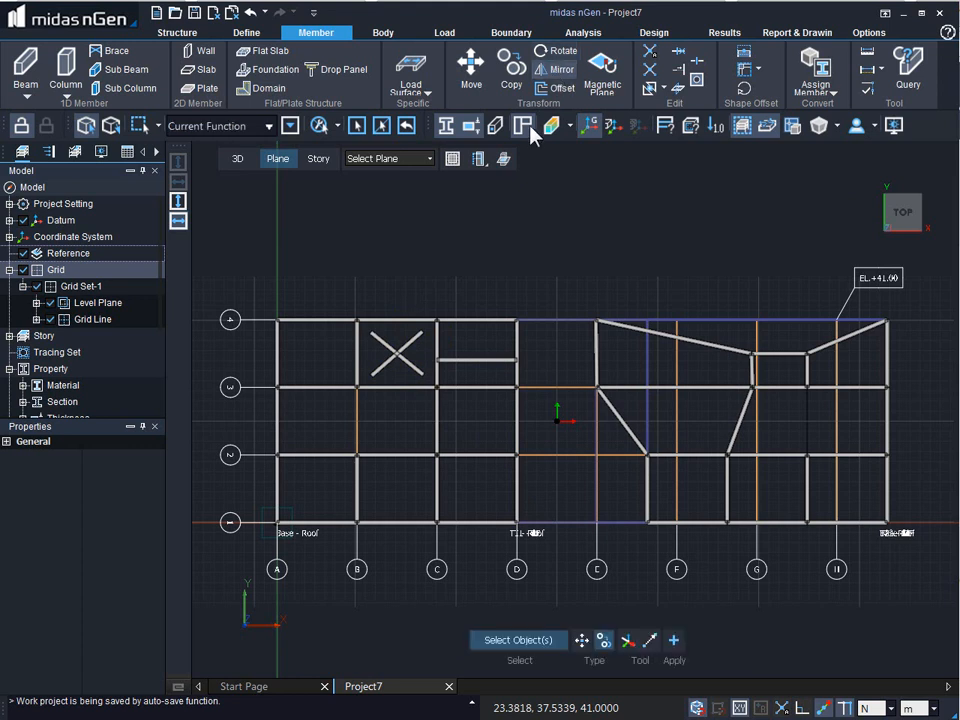
left_click(470, 362)
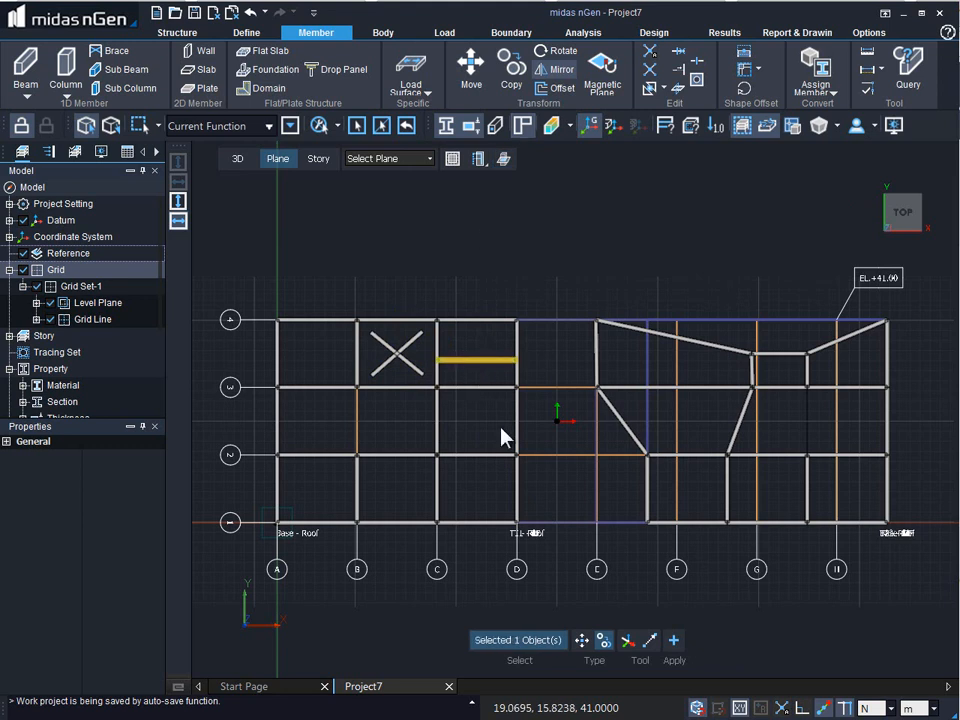
left_click(633, 638)
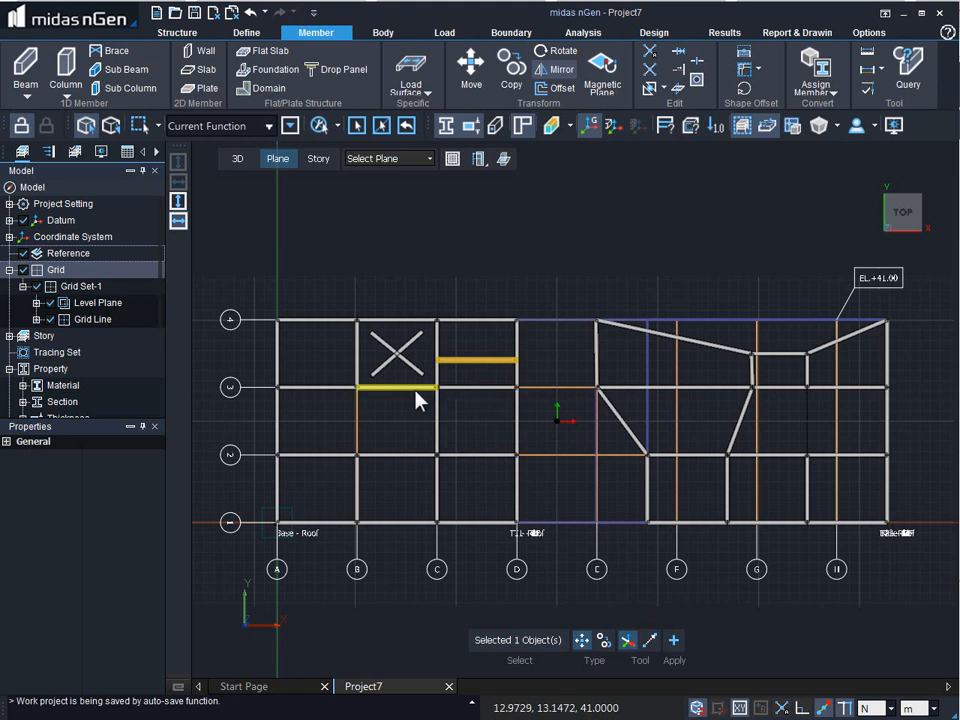
left_click(490, 390)
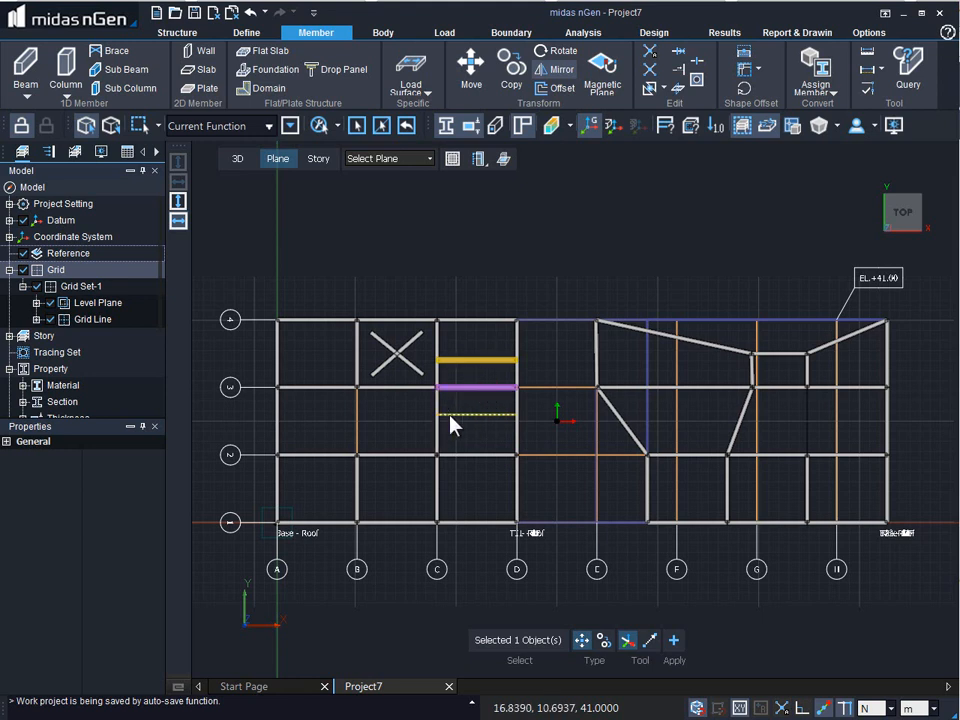
left_click(674, 645)
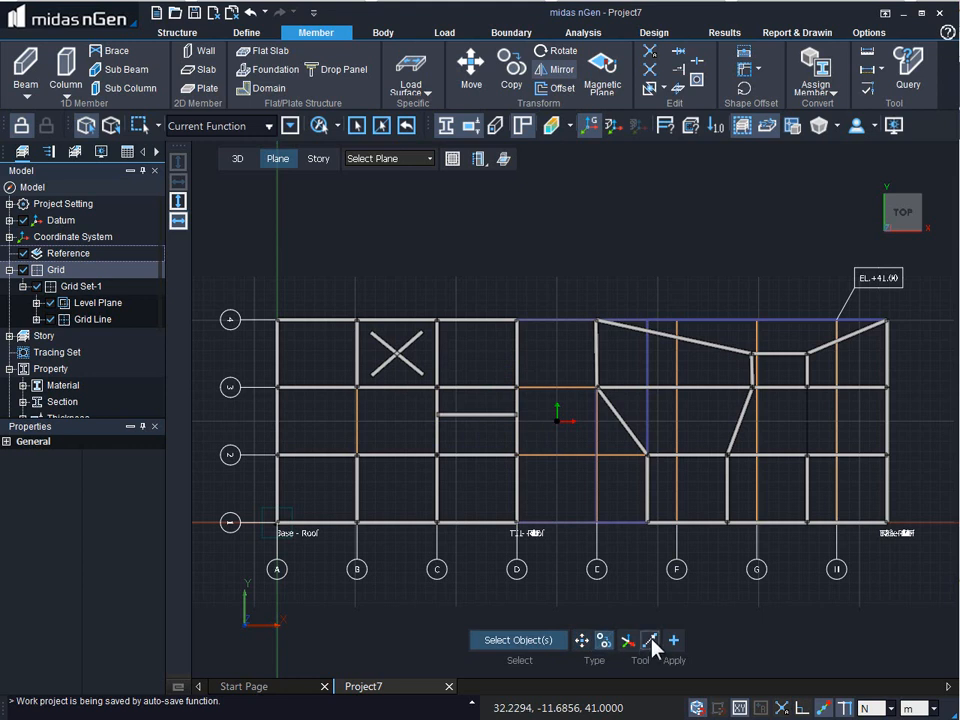
Mirror-copy the intermediate beam between C and D across a two-point line drawn between it and grid line 2
left_click(652, 643)
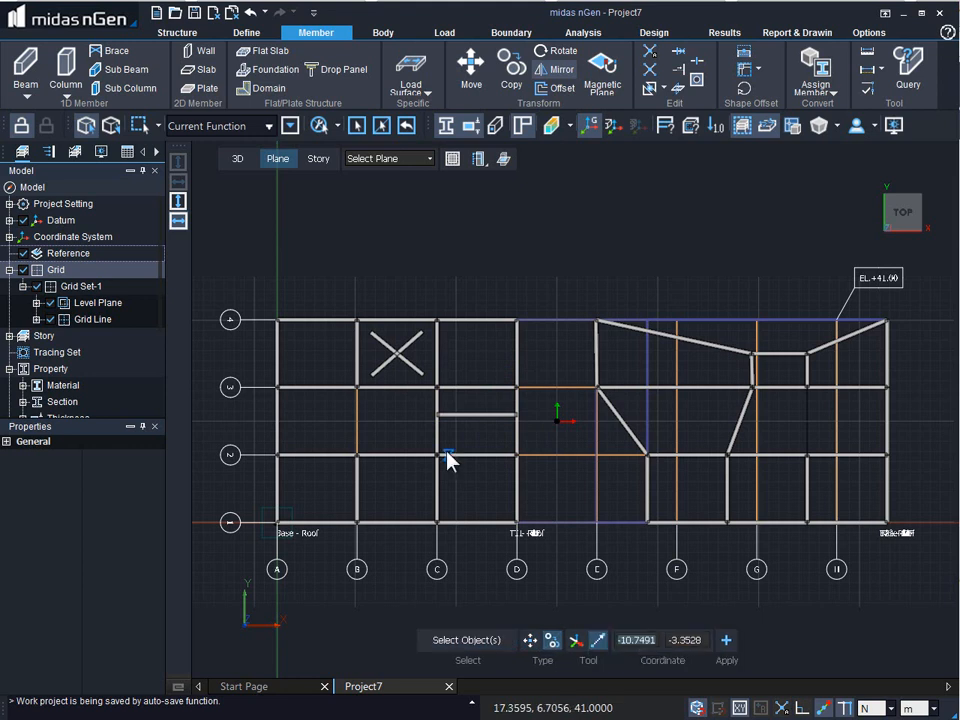
left_click(476, 645)
left_click(469, 420)
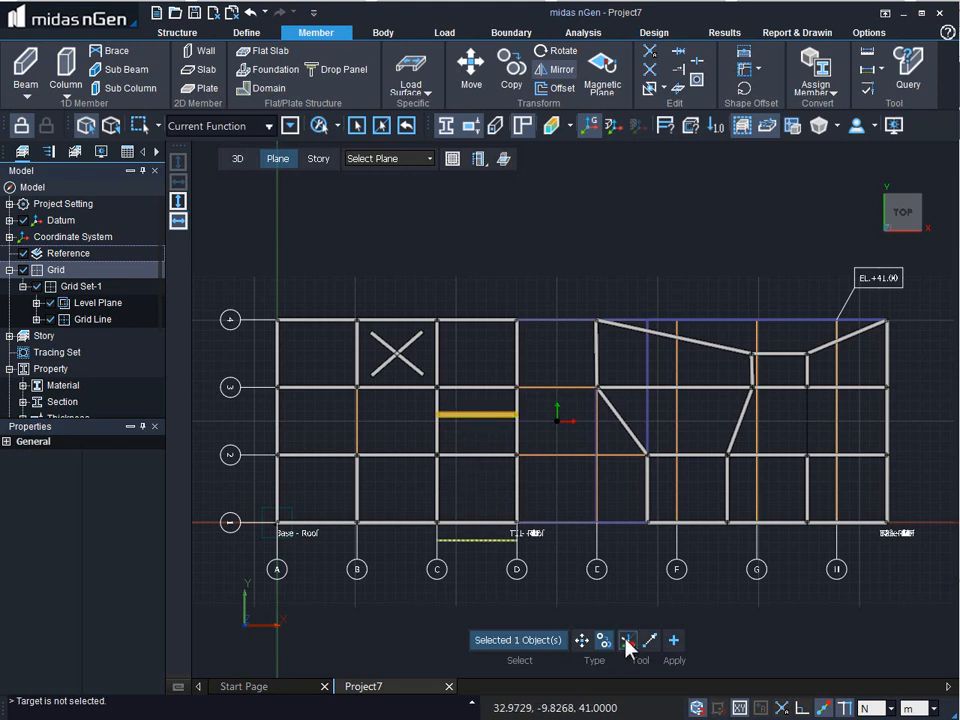
left_click(650, 643)
left_click(437, 433)
left_click(514, 436)
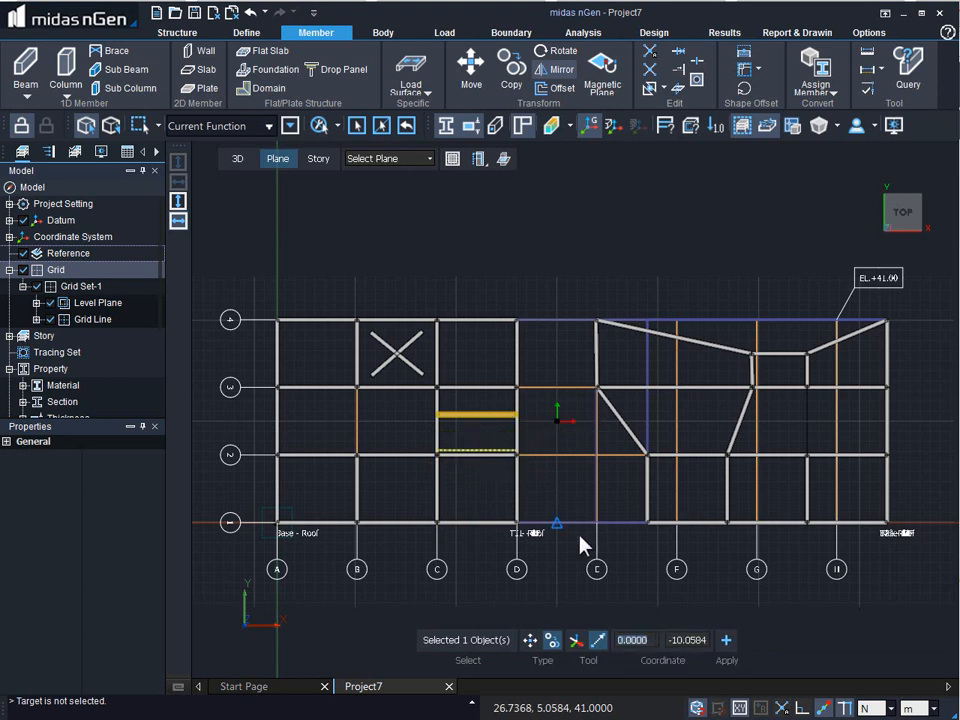
left_click(727, 645)
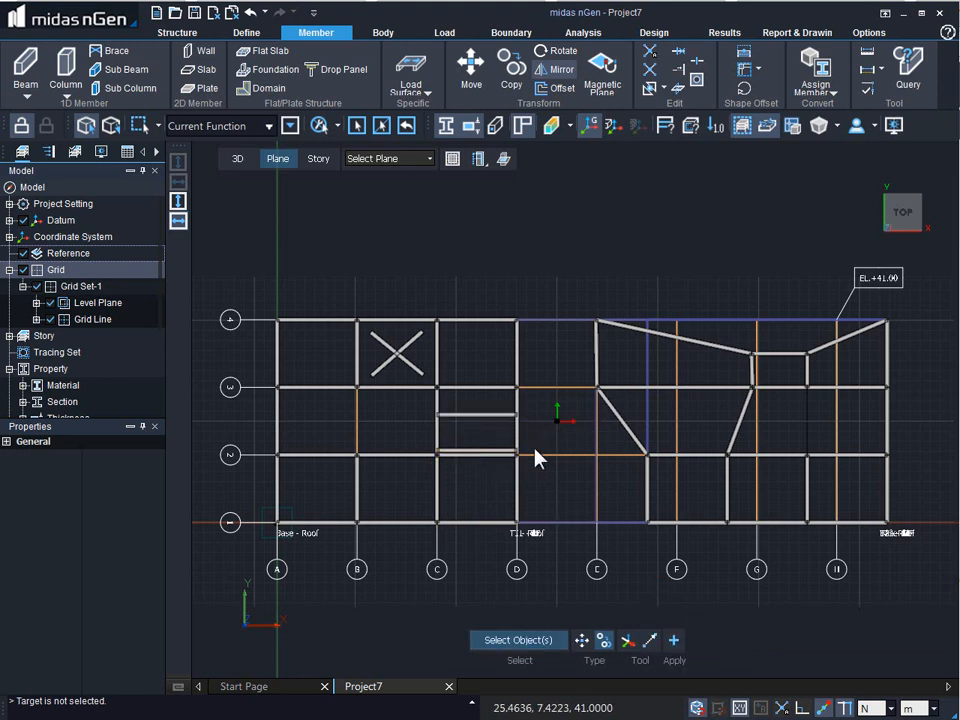
Delete the original grid line 2 beam between C and D that lies beside the mirrored copy
middle_click_drag(508, 501, 578, 402, "ctrl")
scroll(434, 356, "up", 2)
scroll(435, 313, "up", 5)
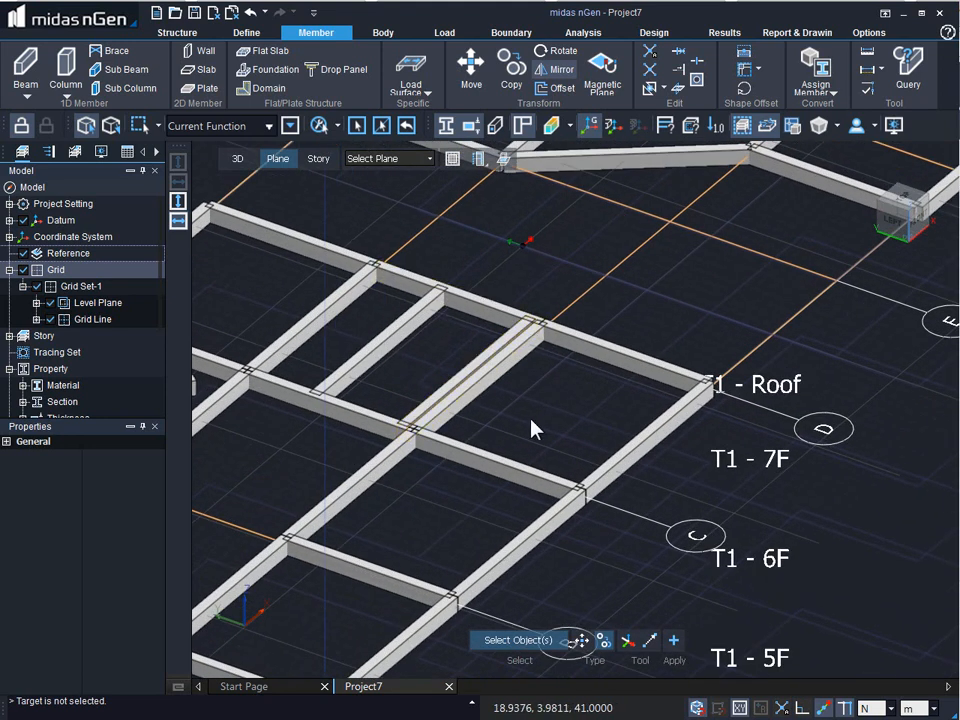
left_click(478, 385)
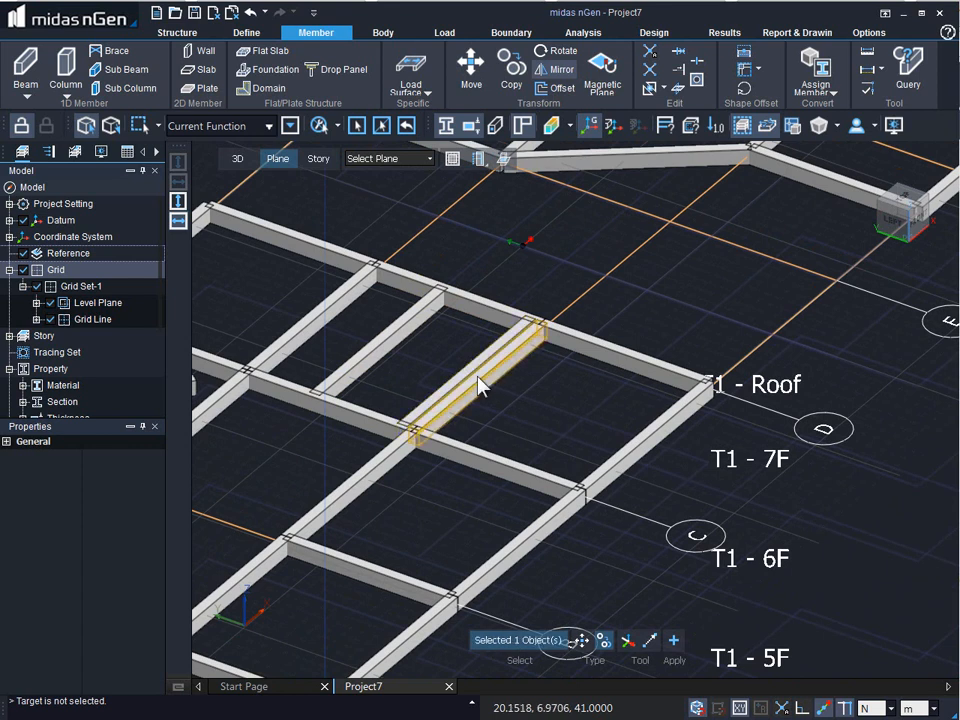
key("Delete")
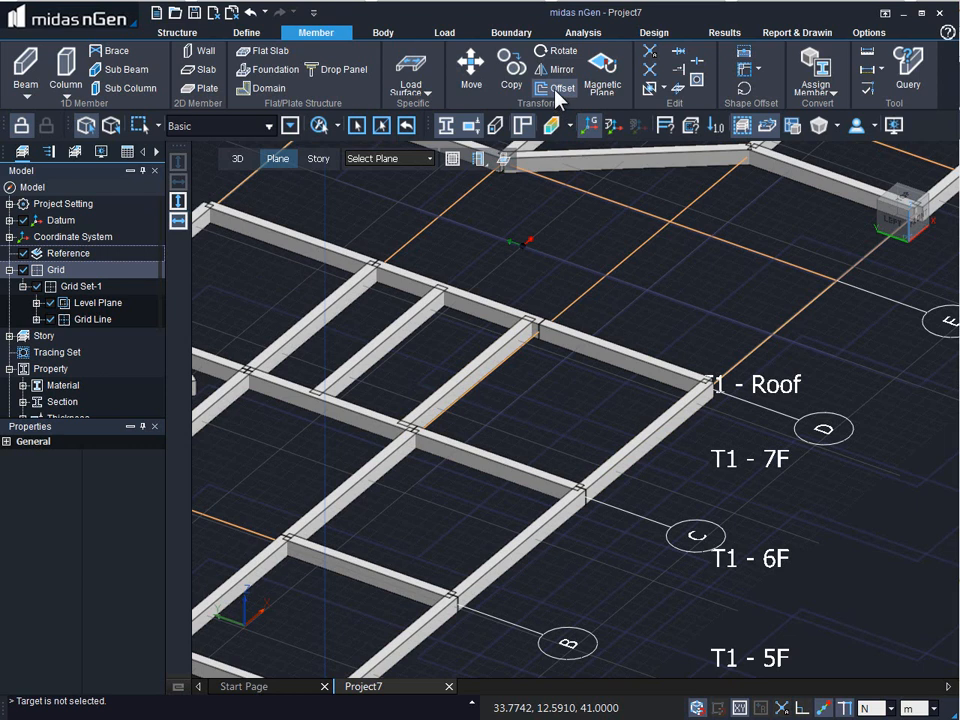
From the top view, offset the 12 perimeter beams of the first tower outward with a distance of -1 m
right_click(528, 243)
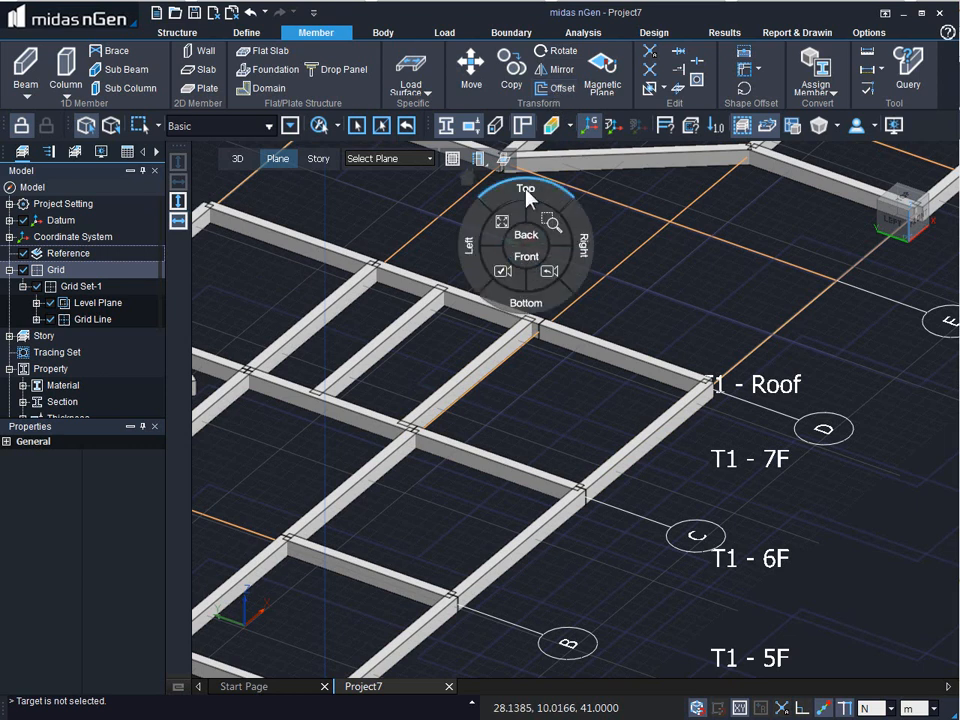
left_click(525, 200)
mouse_move(481, 285)
left_mouse_down()
mouse_move(343, 281)
mouse_move(281, 317)
mouse_move(281, 424)
mouse_move(315, 499)
mouse_move(490, 503)
mouse_move(531, 480)
mouse_move(538, 338)
left_mouse_up()
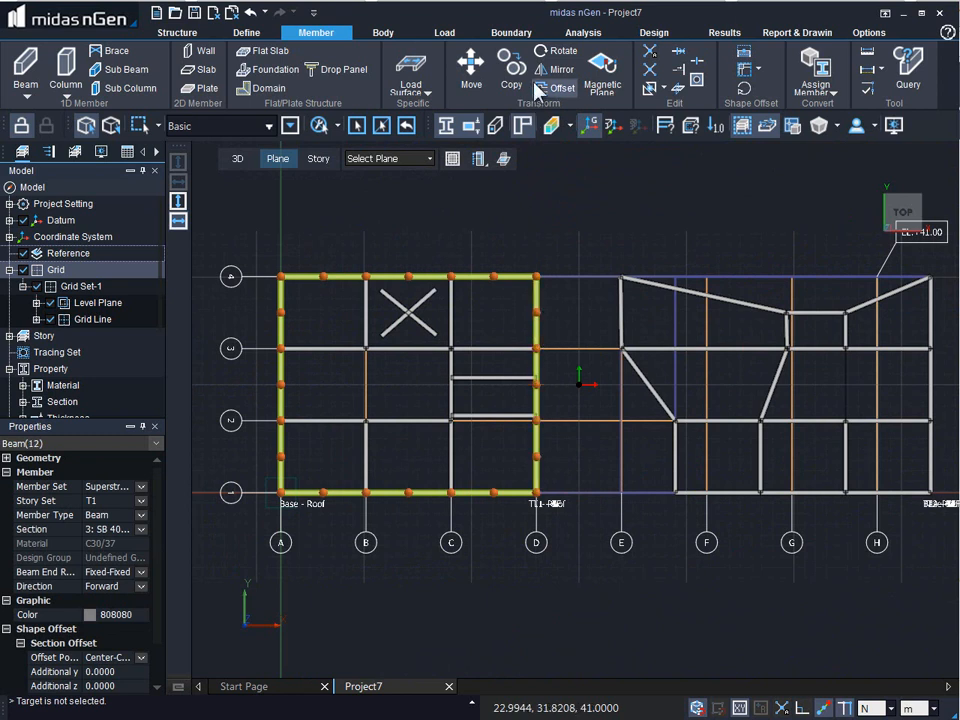
left_click(563, 89)
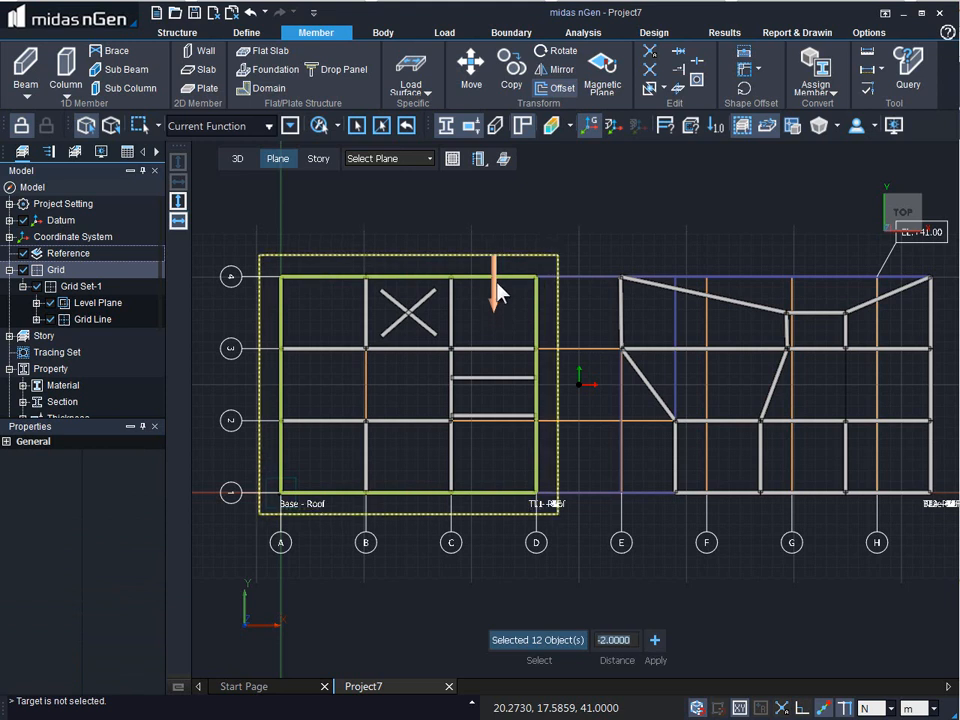
type("-1")
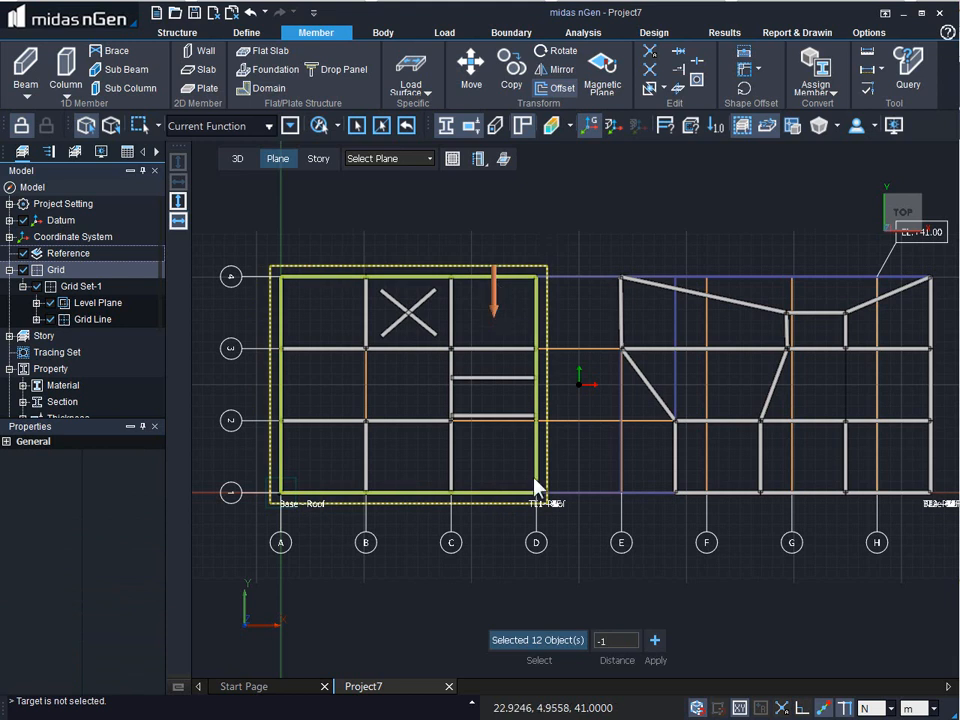
left_click(656, 643)
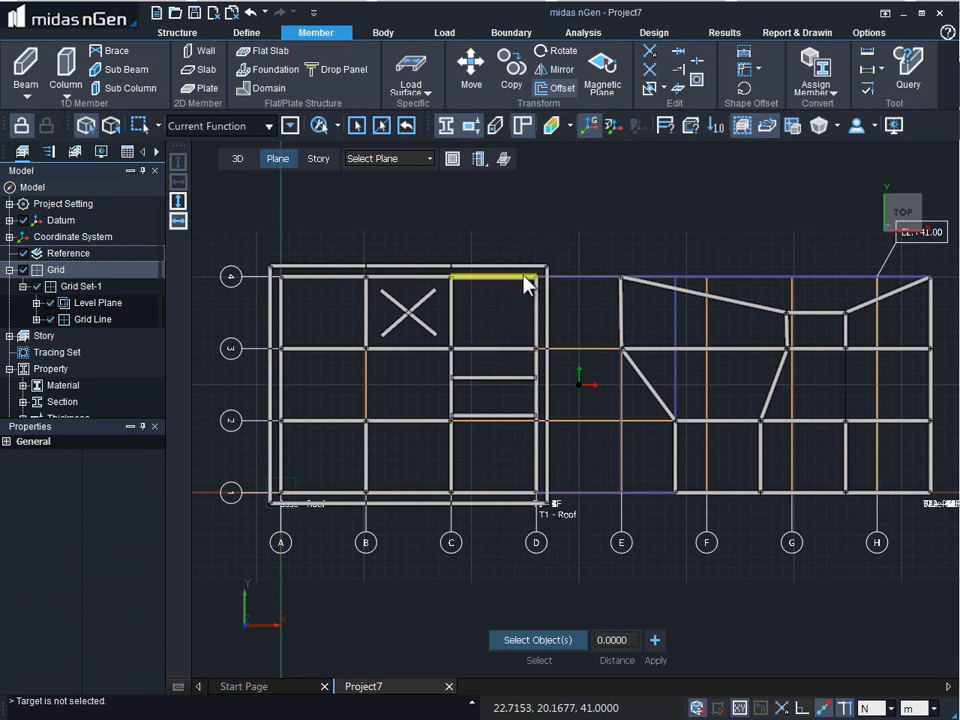
Shift grid line 4 and its connected members by -1 m towards grid line 3 using Magnetic Plane
left_click(610, 88)
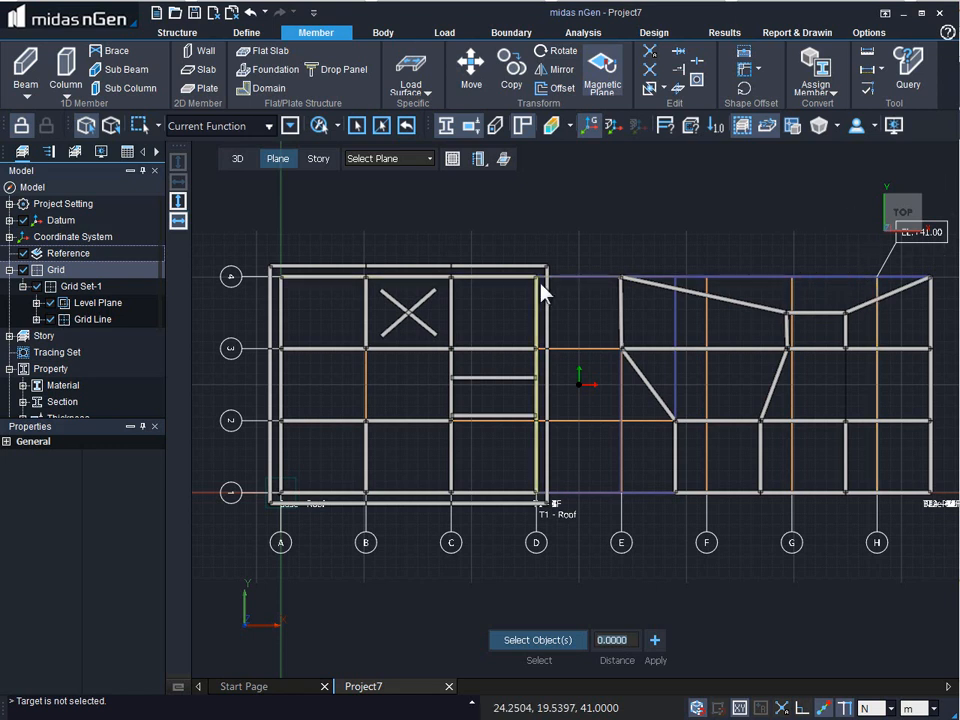
left_click(463, 283)
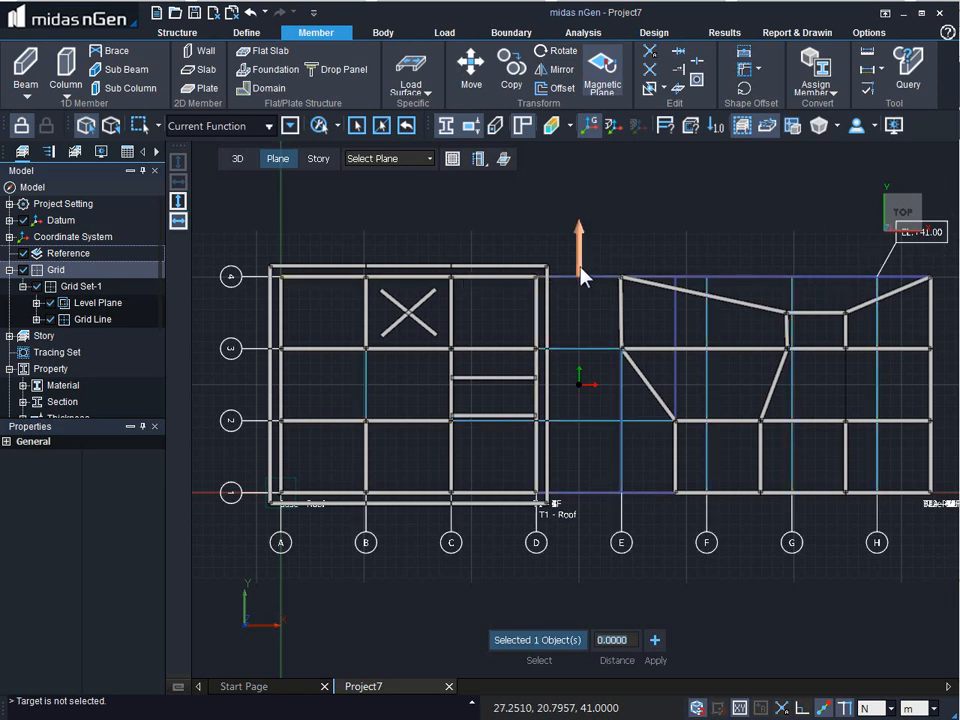
left_click_drag(578, 287, 580, 312)
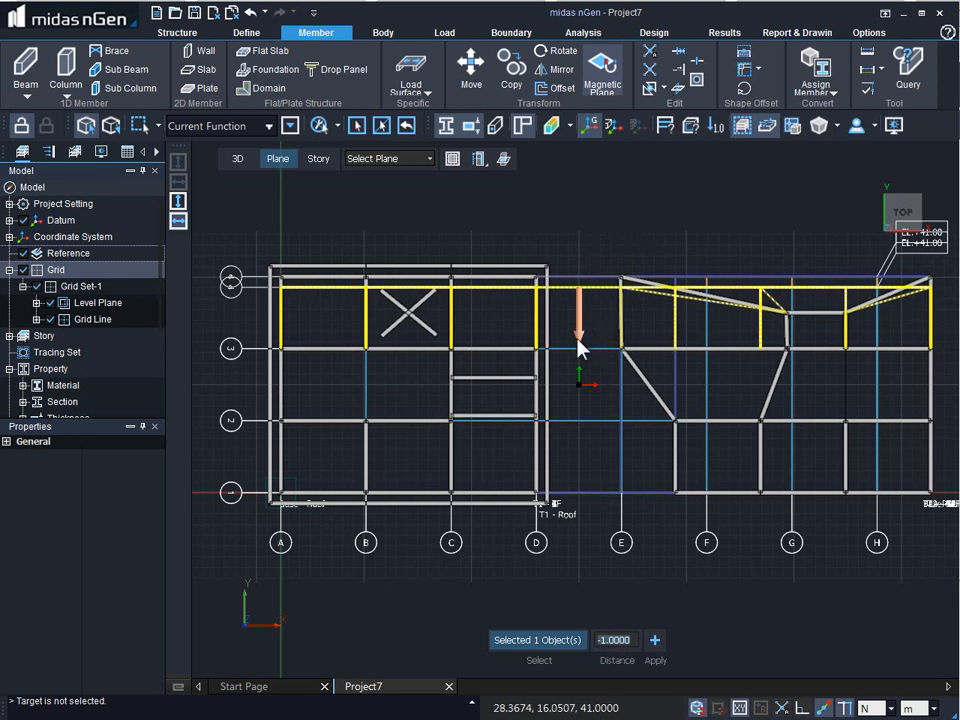
left_click(654, 640)
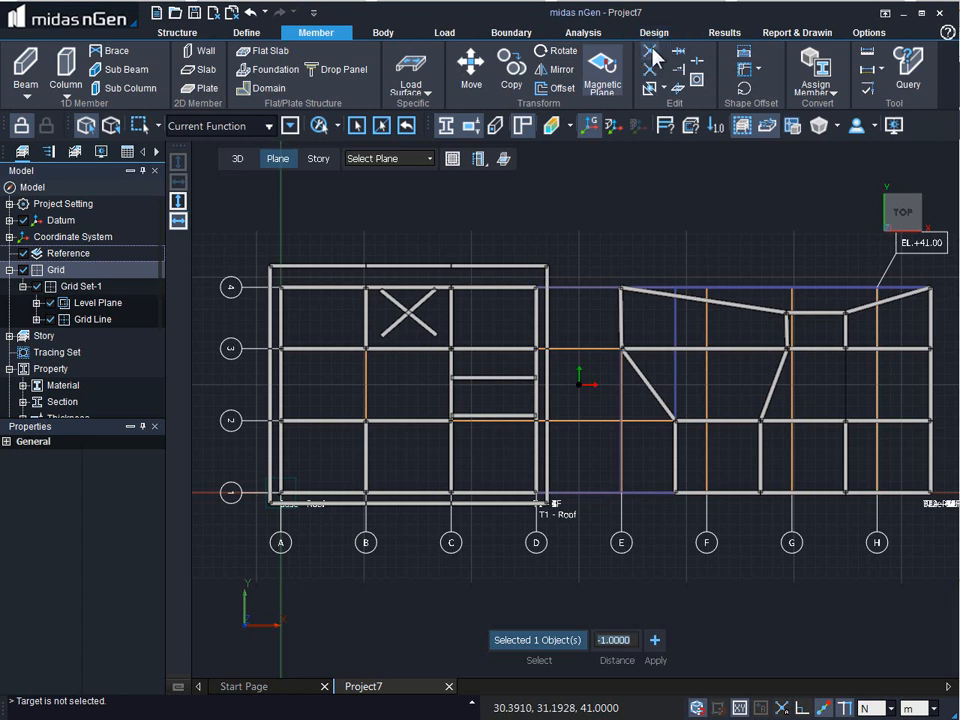
Split all beams of both towers at their mutual intersections
left_click(651, 52)
left_click_drag(231, 238, 621, 553)
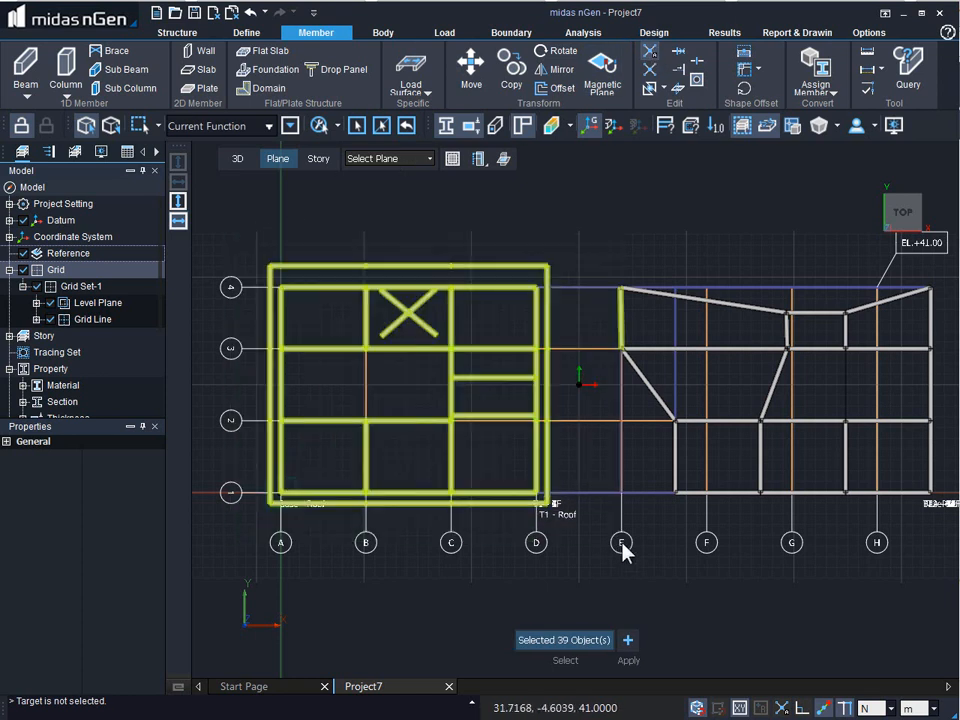
left_click_drag(600, 268, 955, 505)
left_click(628, 641)
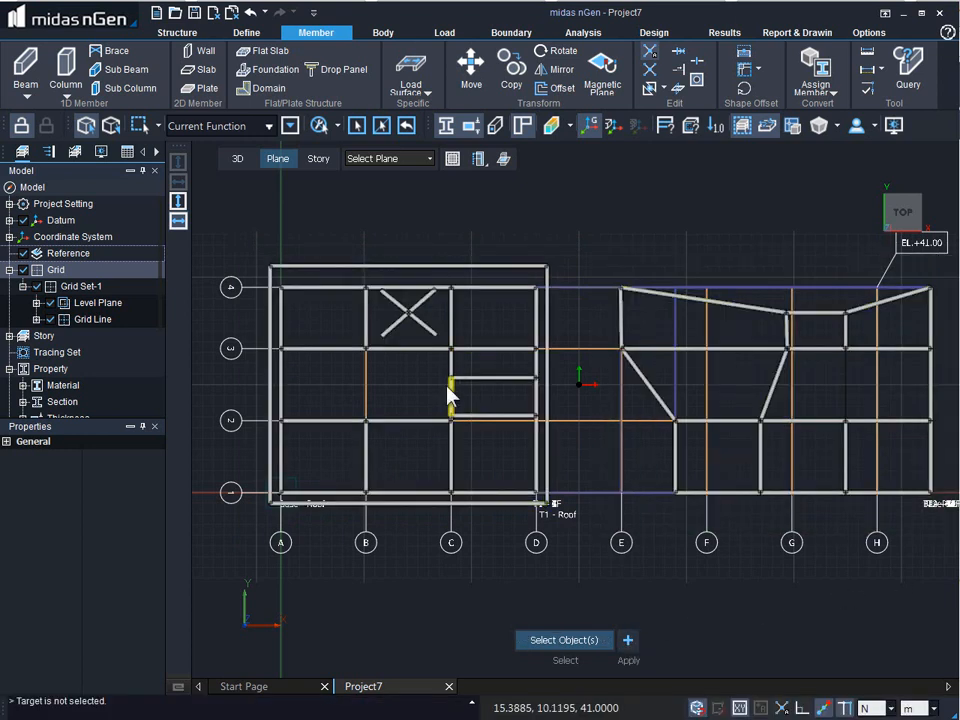
Undo and redo the last intersection split, and intersect all members of both towers in the top view
key("ctrl+z")
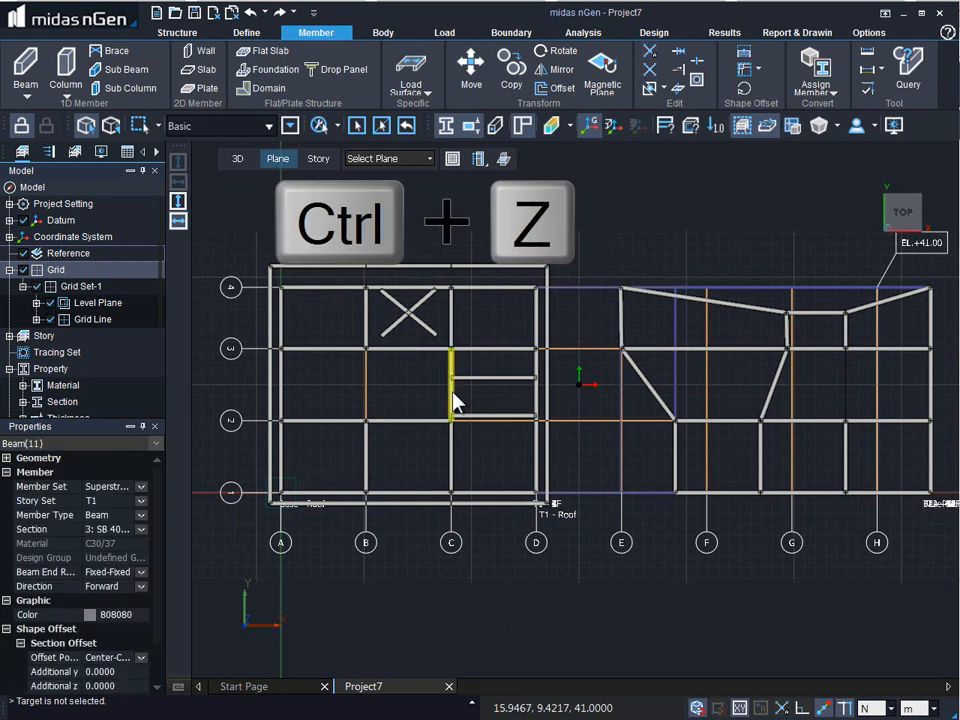
key("ctrl+y")
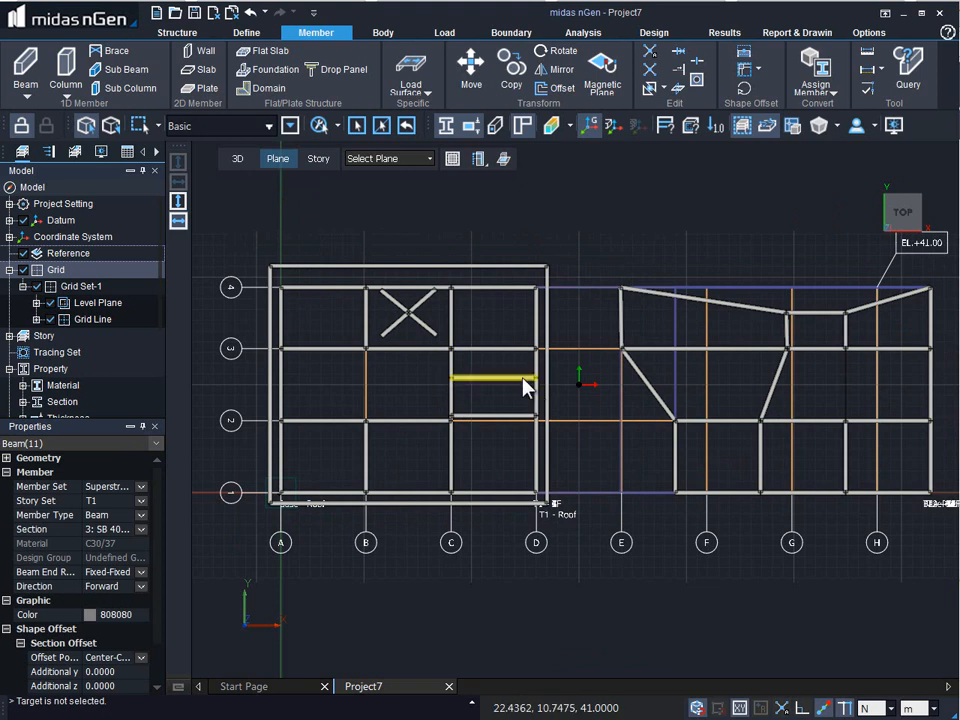
left_click(651, 70)
left_click_drag(247, 245, 943, 510)
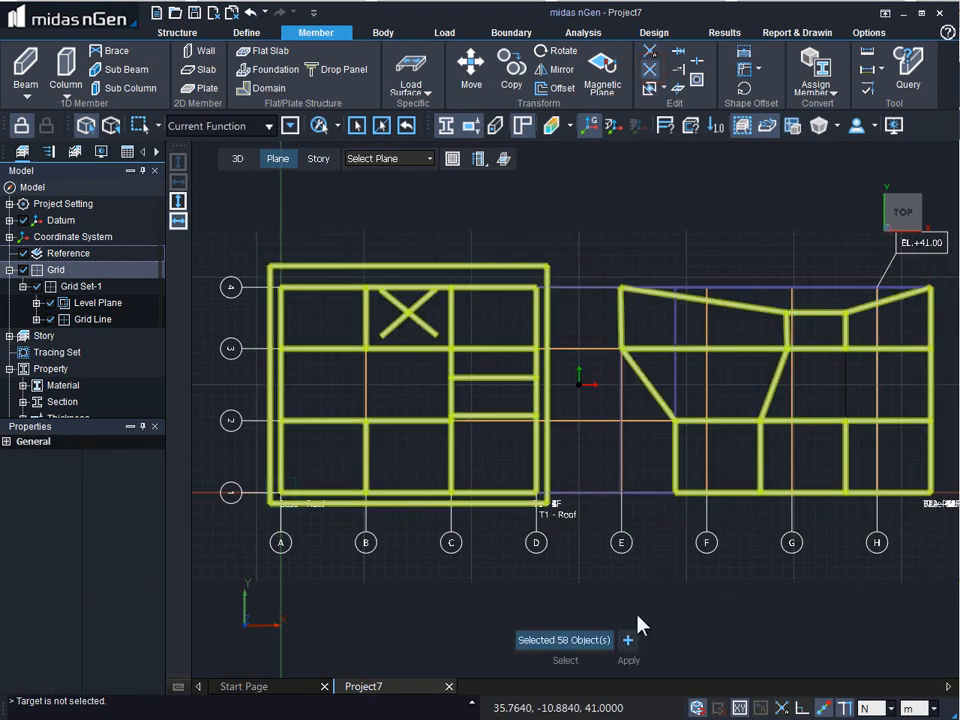
left_click(628, 640)
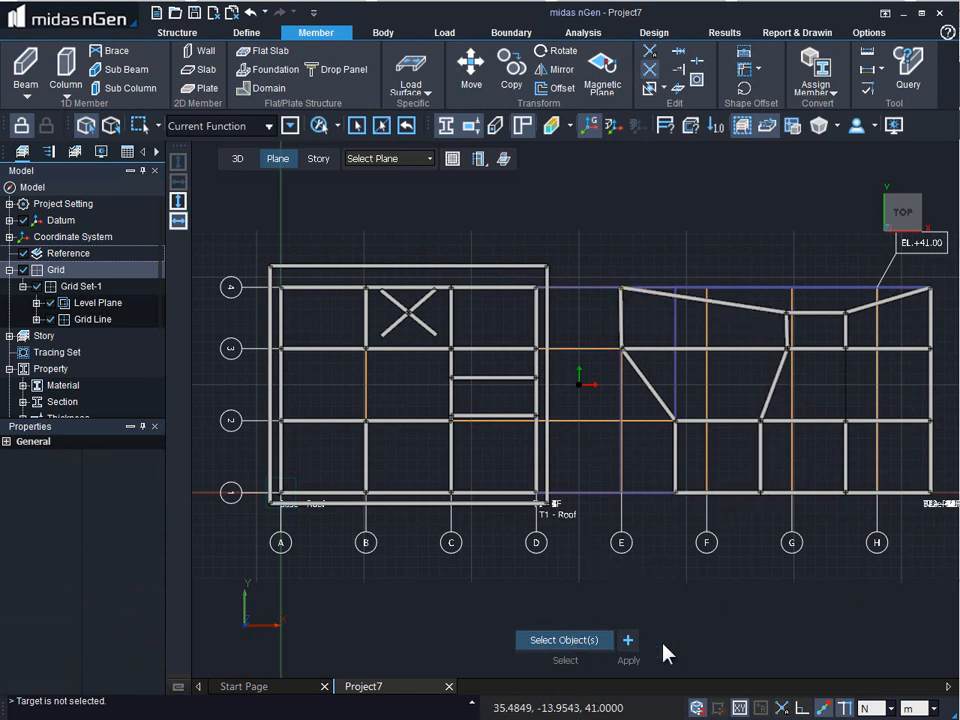
Merge the two collinear pieces of one crossing diagonal beam between grid lines B and C into a single 1D member
left_click(650, 93)
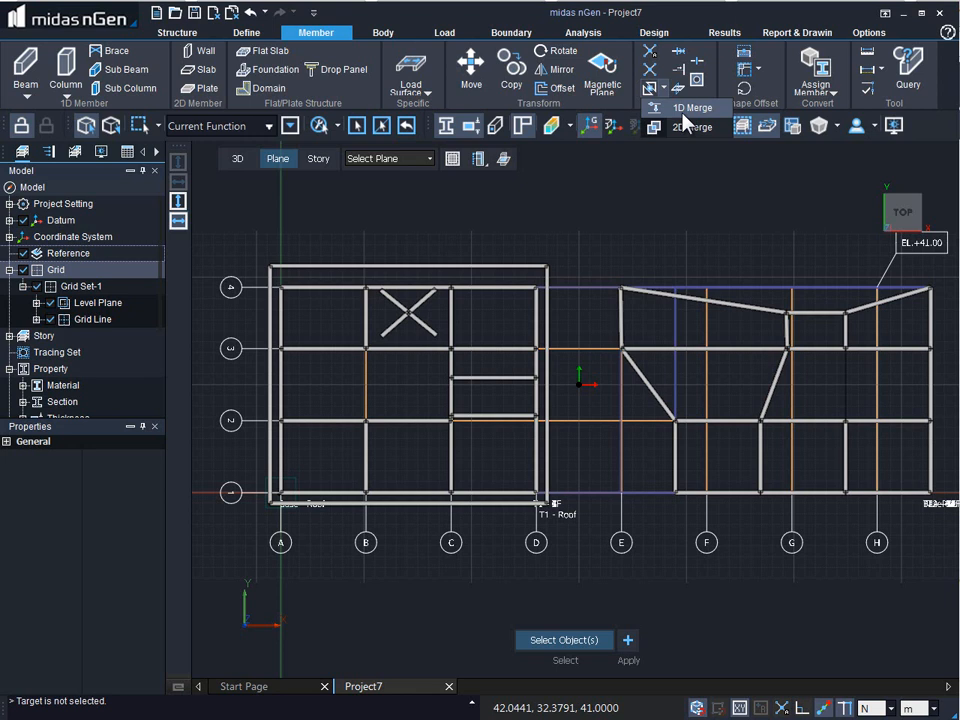
left_click(684, 112)
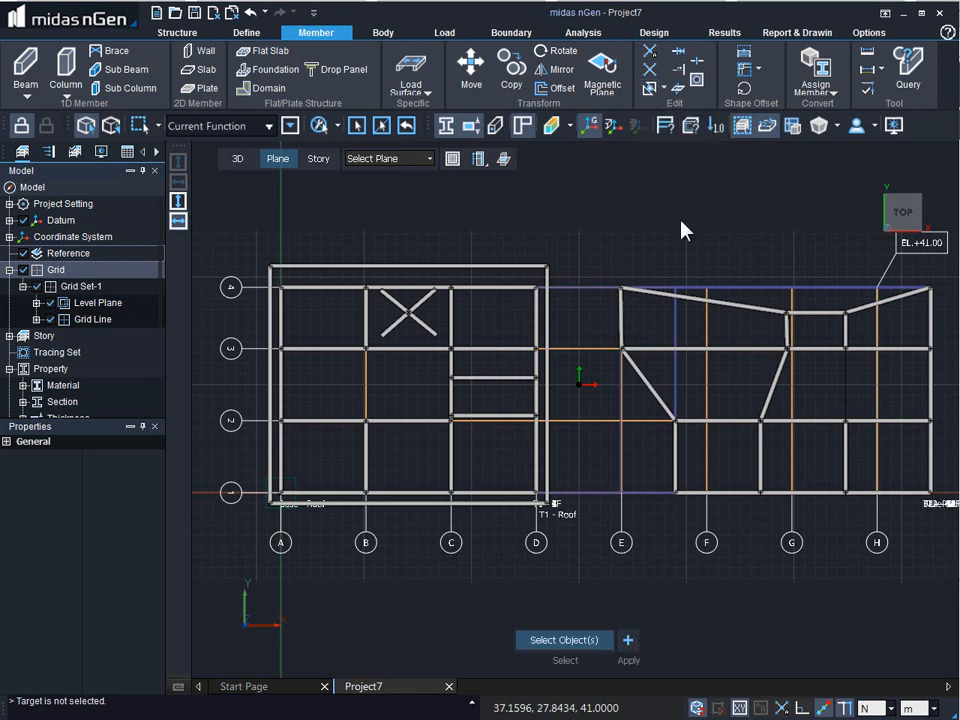
left_click(425, 328)
left_click(398, 306)
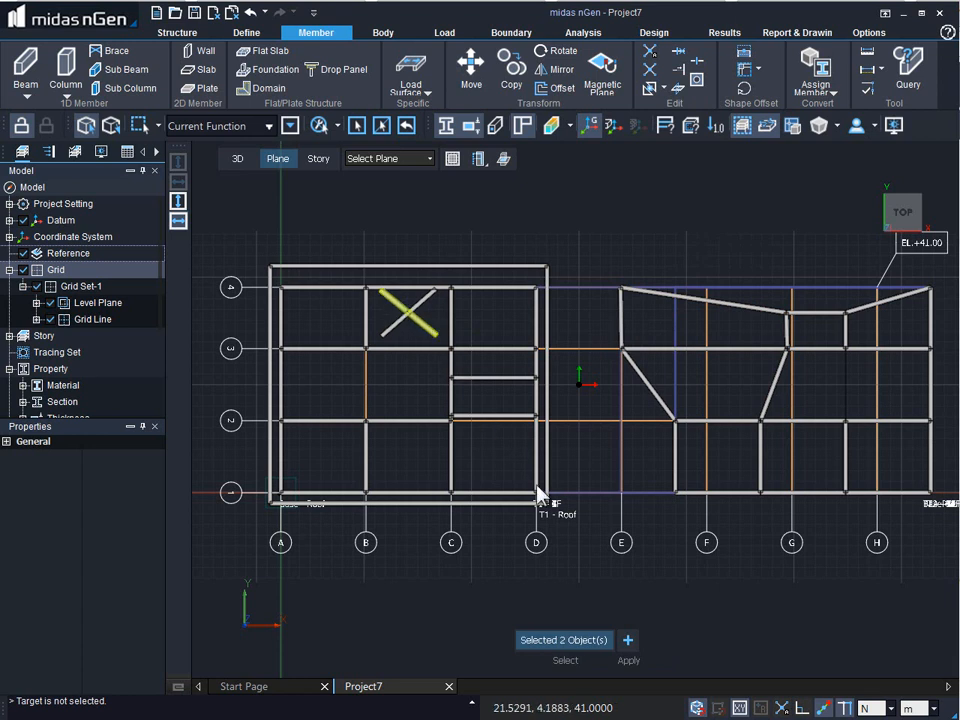
left_click(628, 640)
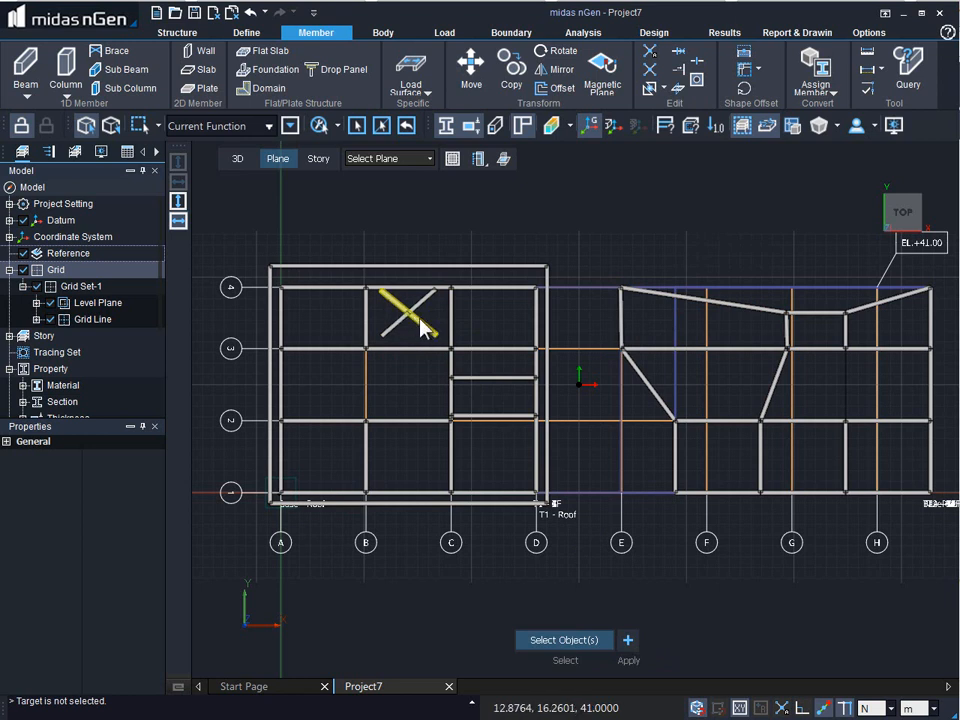
left_click(420, 303)
key("Escape")
Merge the two uppermost wall panels on grid line B into a single 2D member
left_click(660, 92)
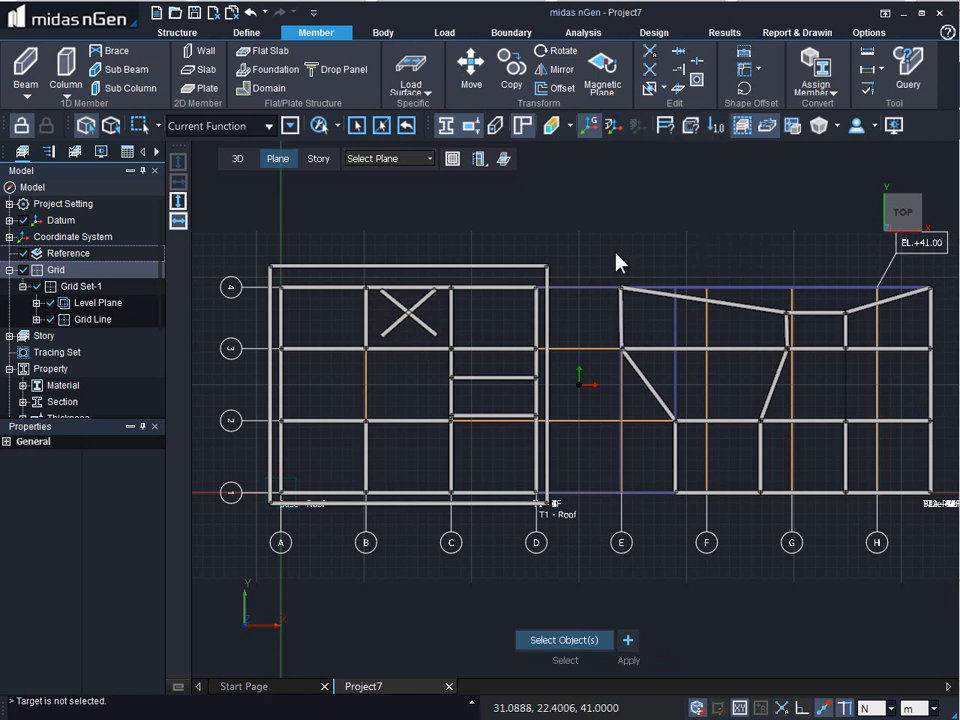
key("Escape")
right_click_drag(605, 190, 541, 160)
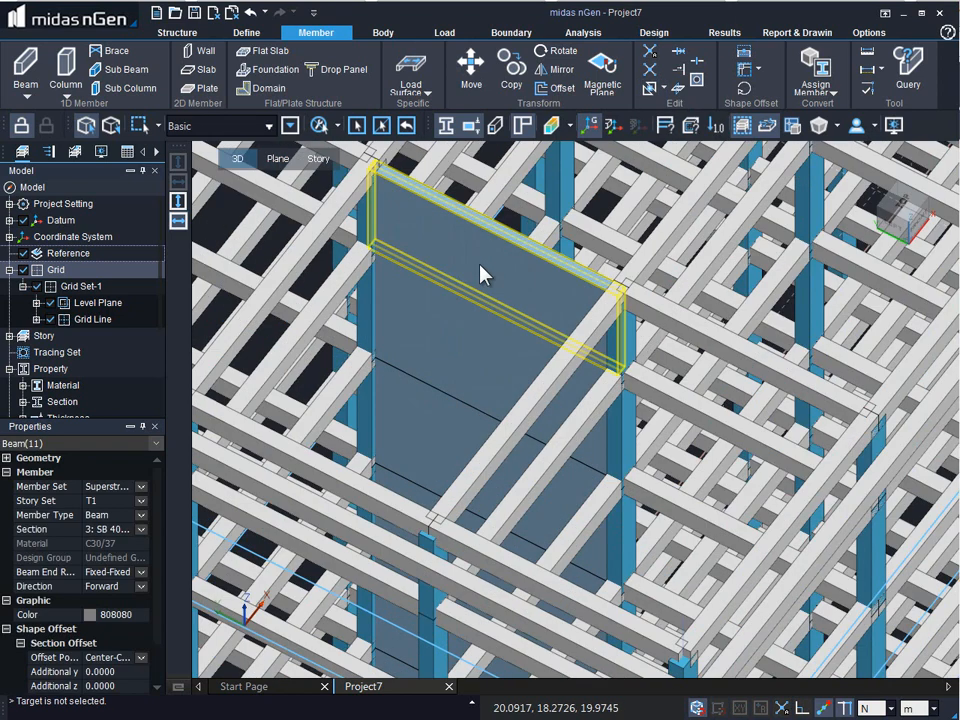
left_click(480, 274)
left_click(469, 349)
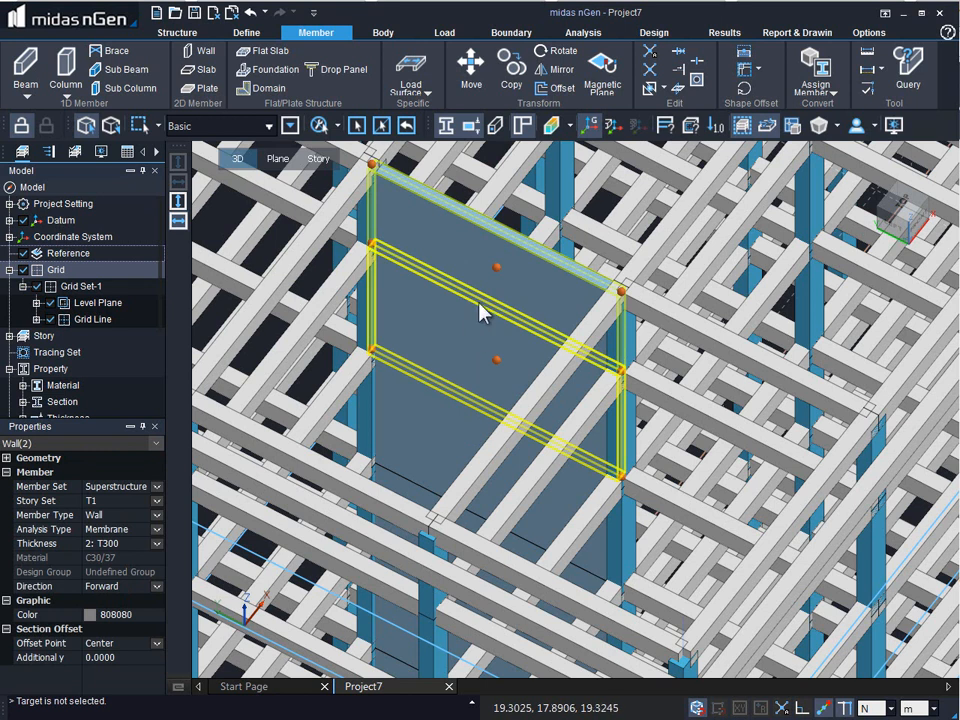
left_click(664, 90)
left_click(664, 128)
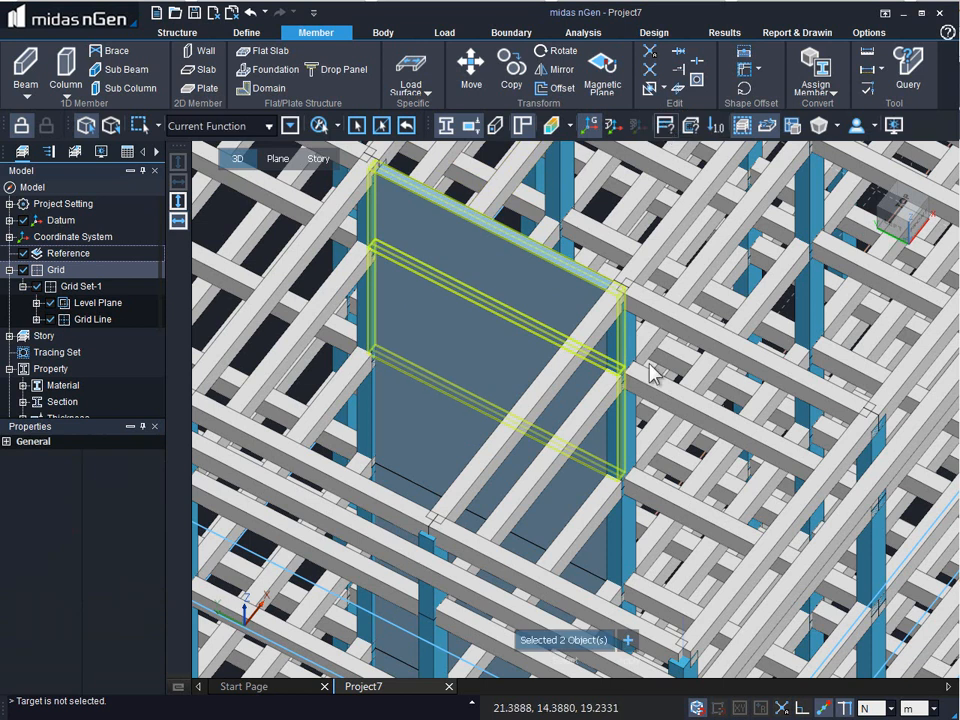
left_click(628, 640)
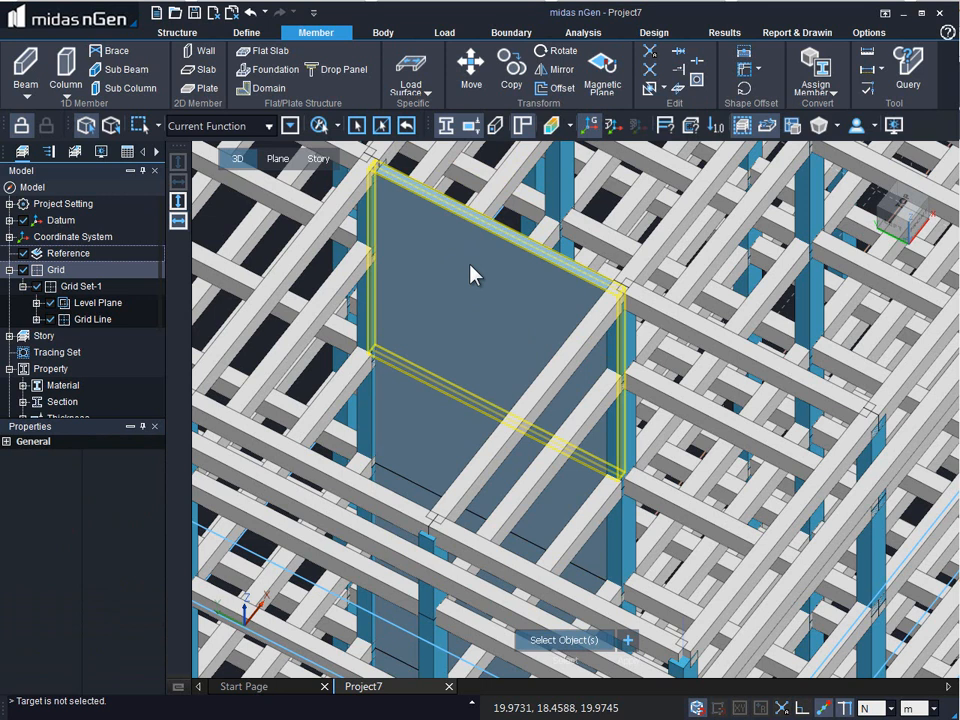
Trim away the roof edge beam on grid line 4 between B and C and the outer half of one crossing diagonal beam
left_click(679, 58)
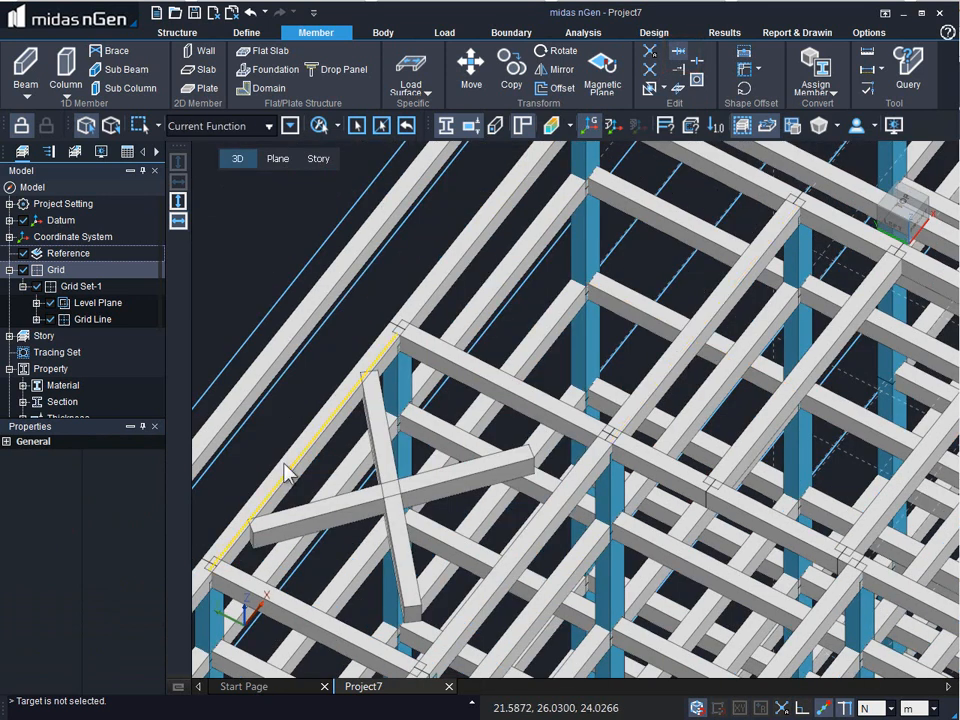
middle_click_drag(287, 473, 392, 465)
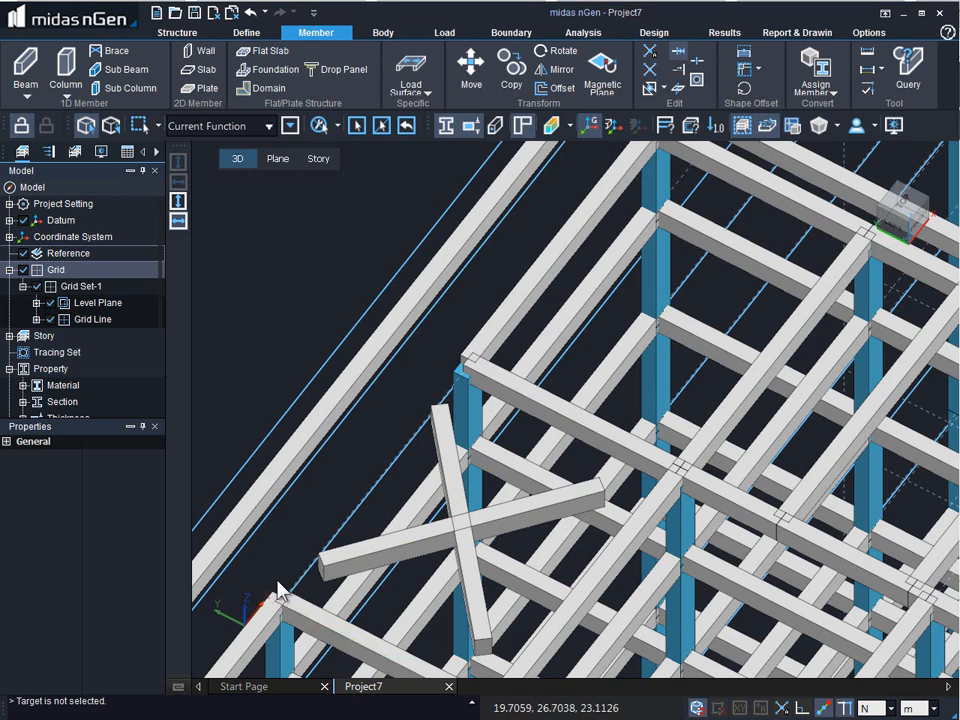
middle_click_drag(530, 521, 578, 310)
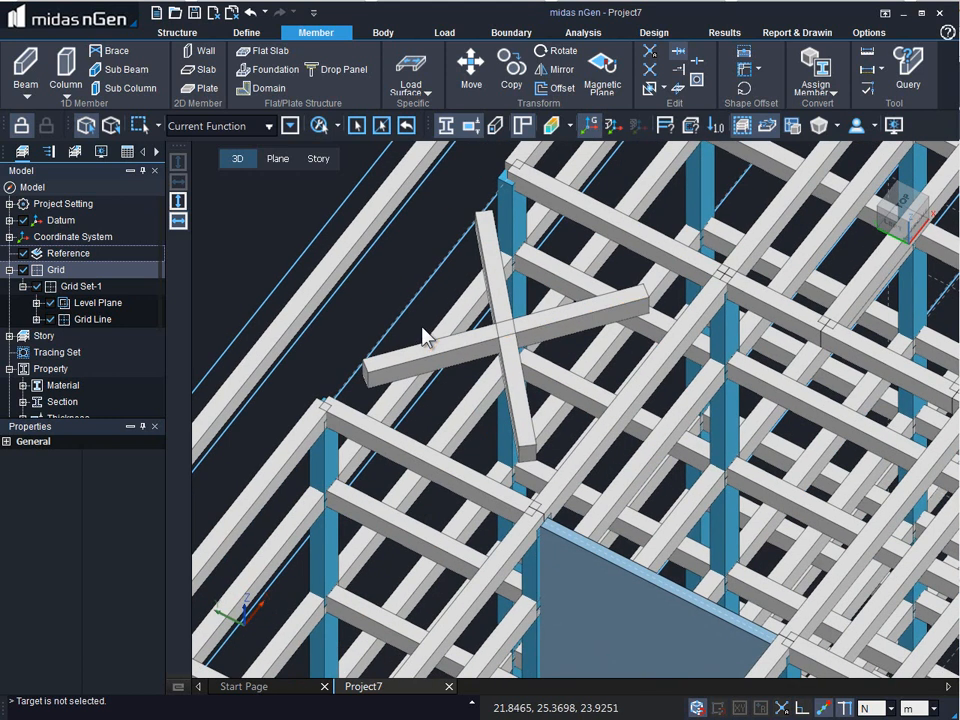
left_click(401, 371)
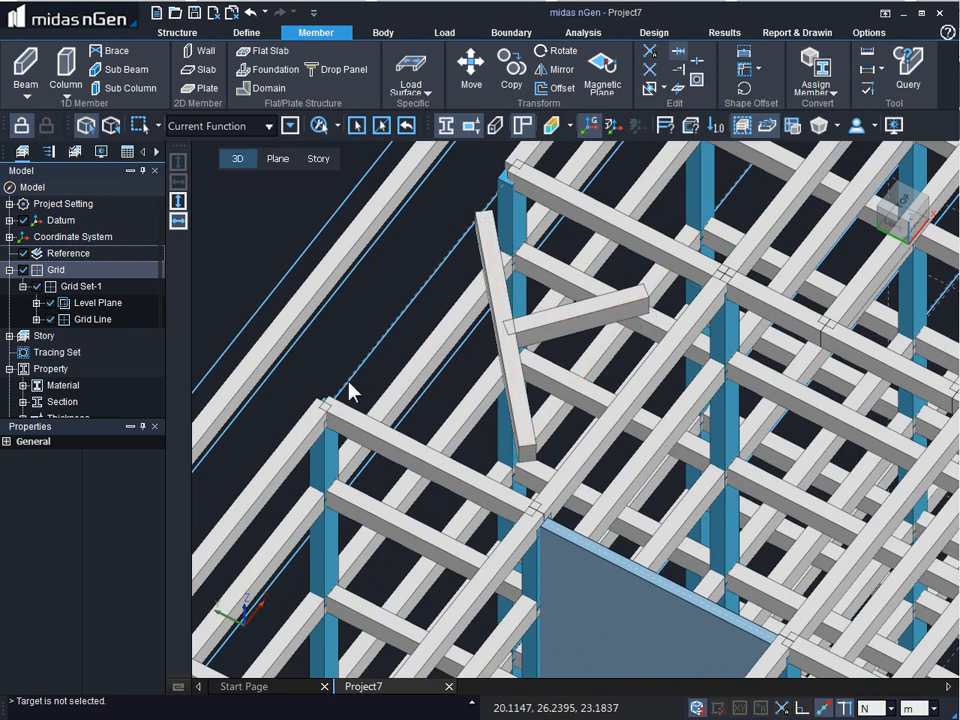
Extend the grid line B roof beam to the outer perimeter beam, and extend both crossing diagonals to the surrounding members
left_click(683, 64)
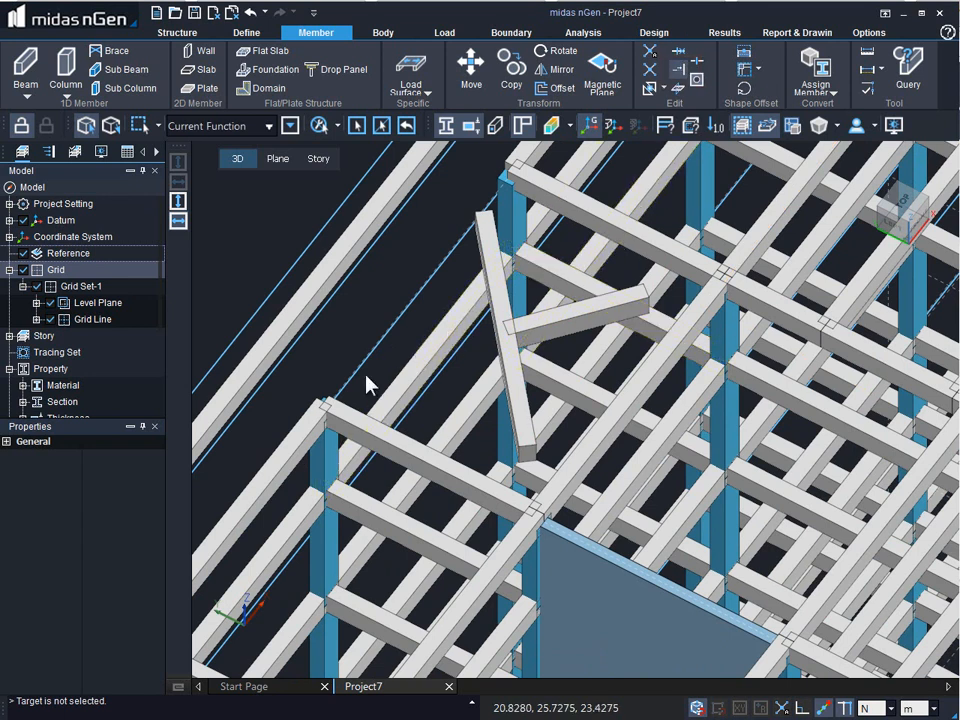
left_click(355, 416)
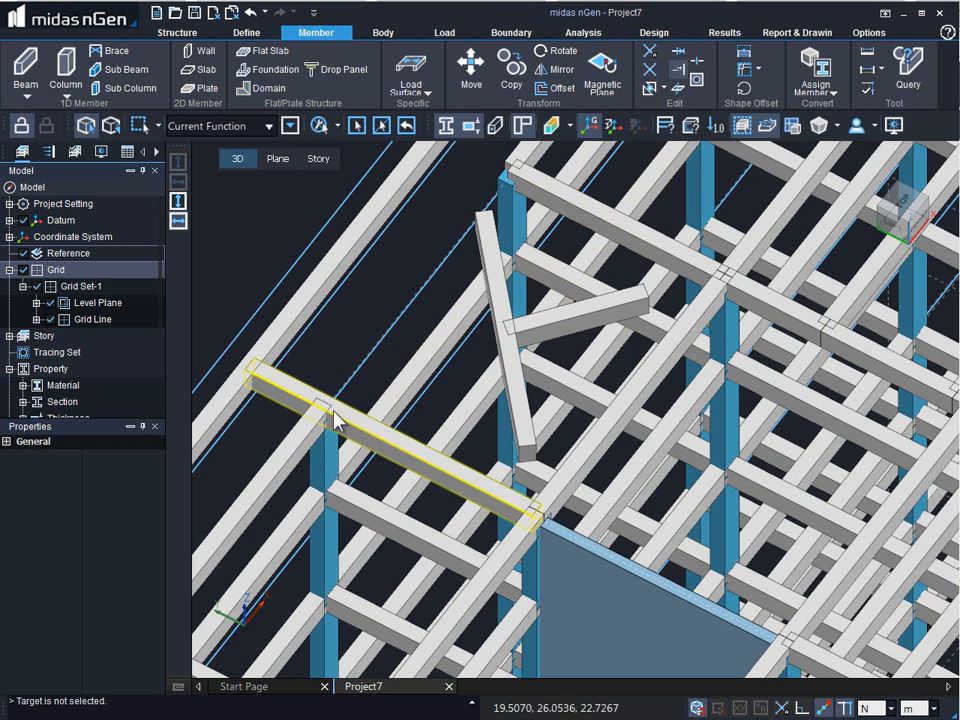
left_click(541, 341)
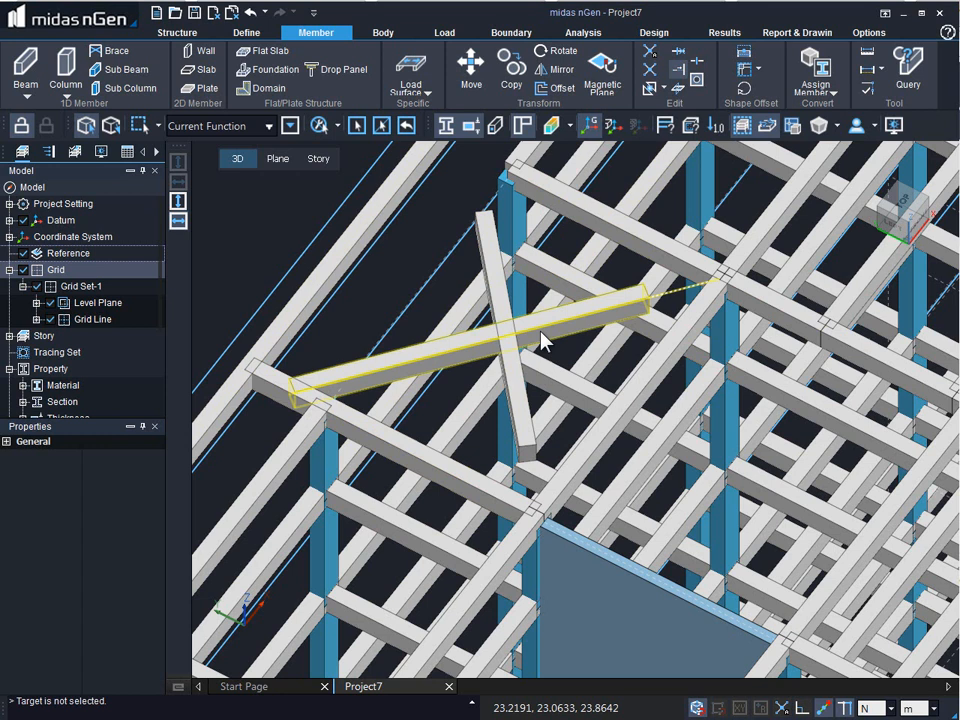
left_click(643, 309)
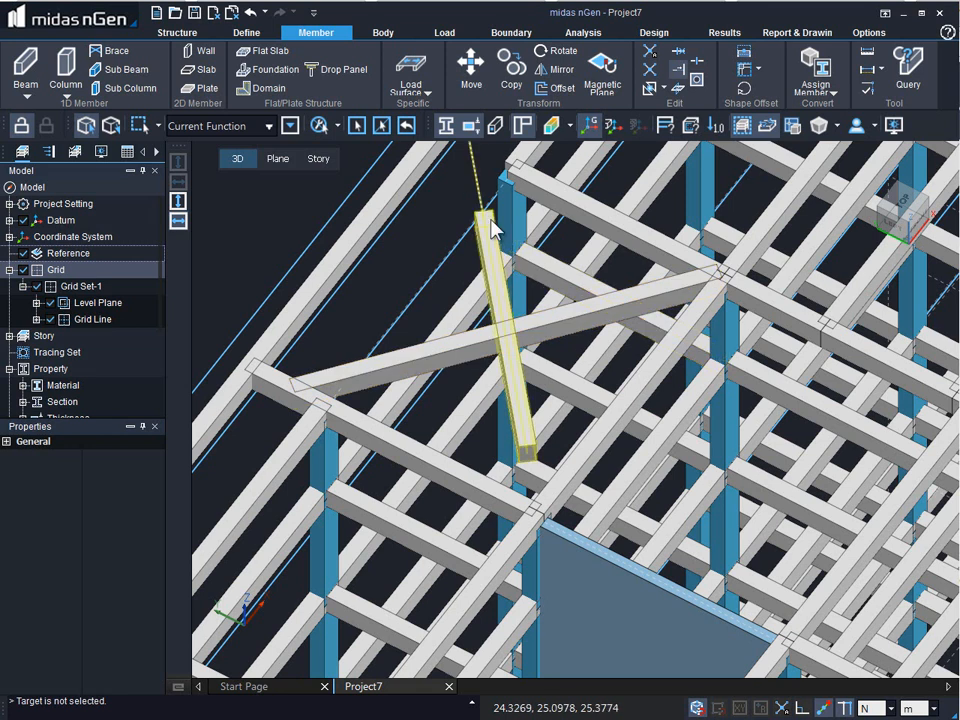
left_click(498, 290)
Set the working plane to the face of the wall on grid line B, in preparation for splitting it
left_click(677, 90)
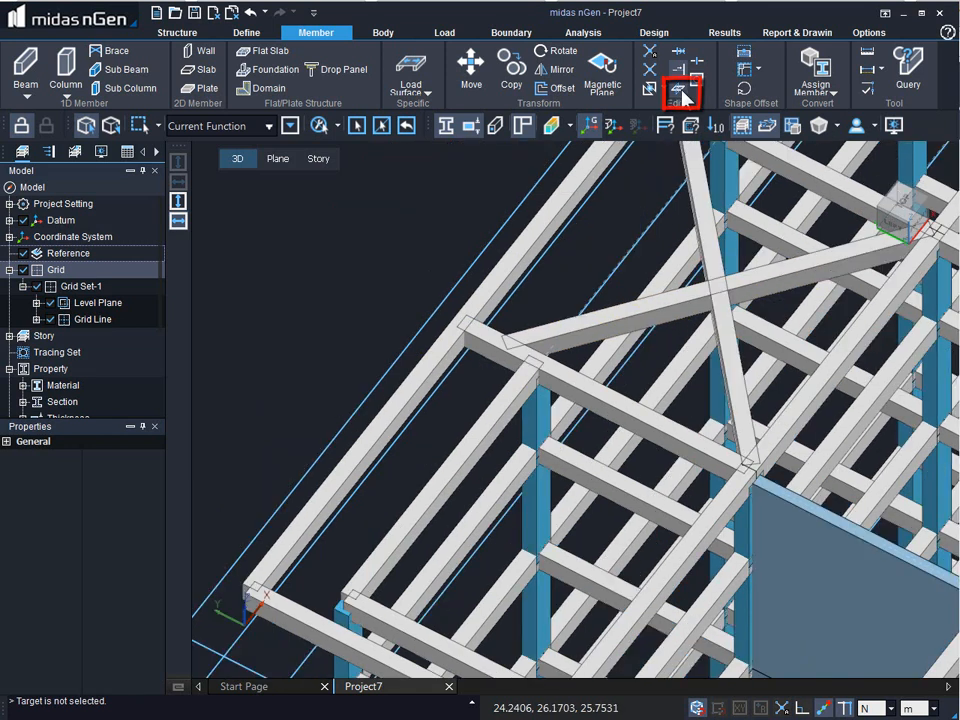
left_click(683, 92)
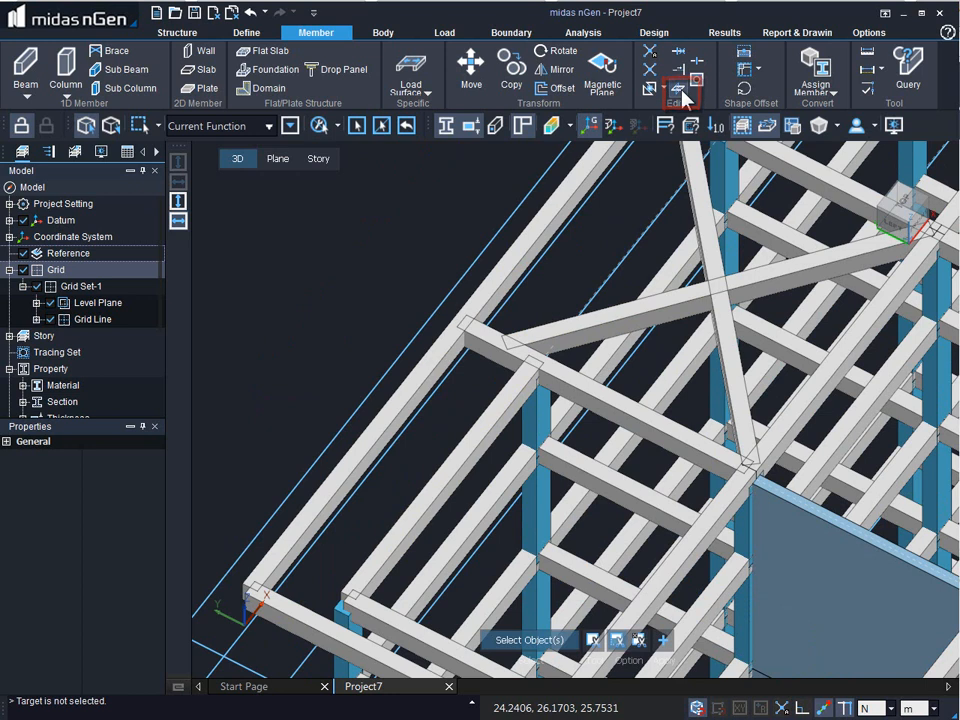
middle_click_drag(724, 460, 543, 322)
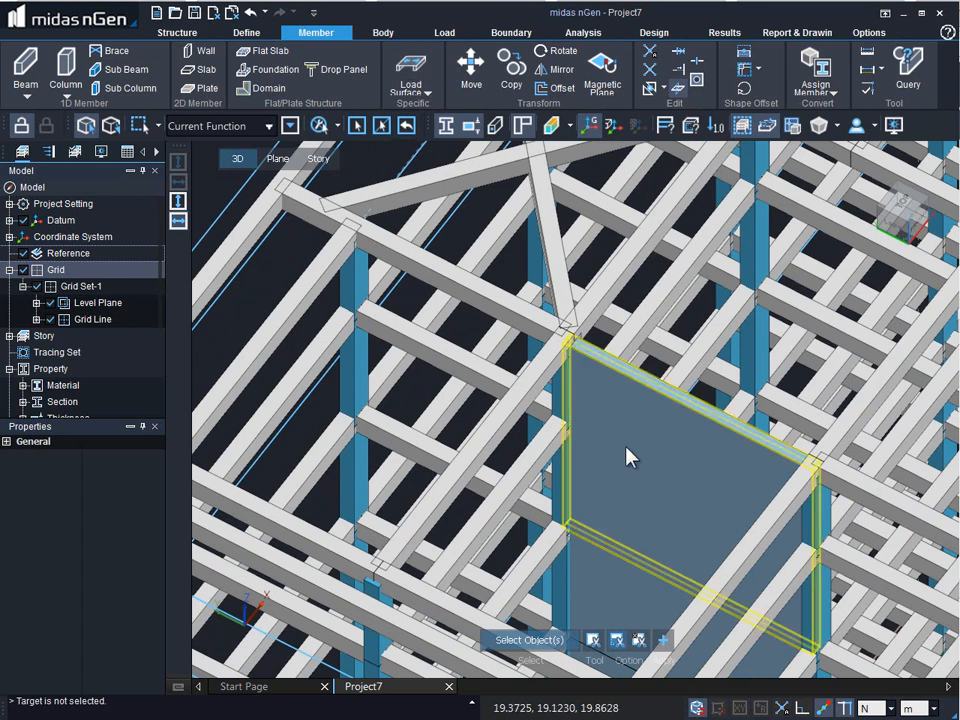
left_click(277, 158)
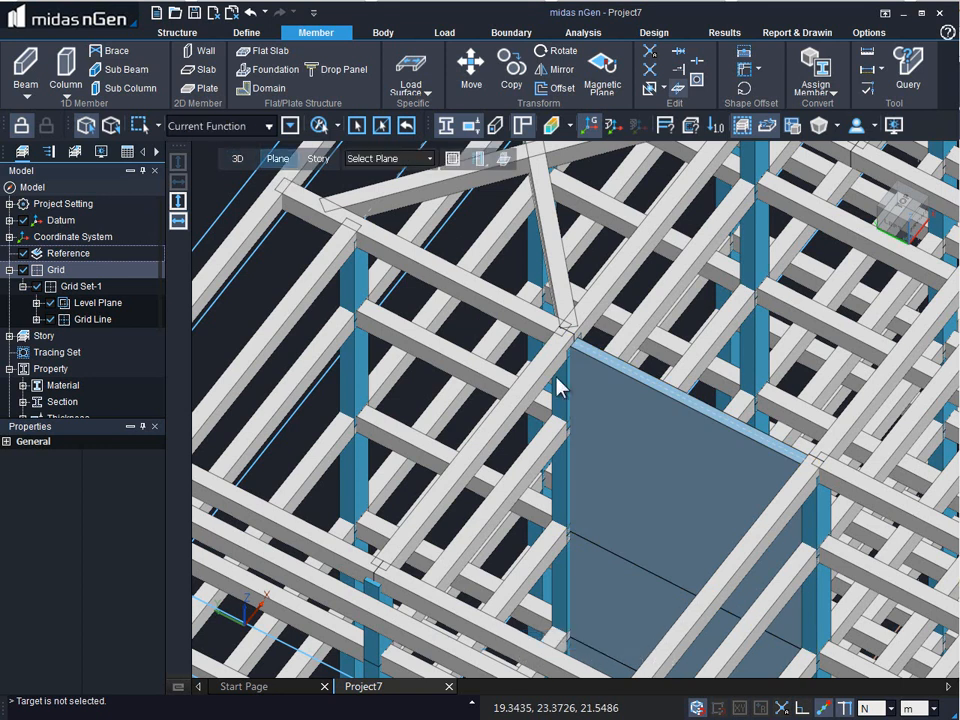
left_click(645, 447)
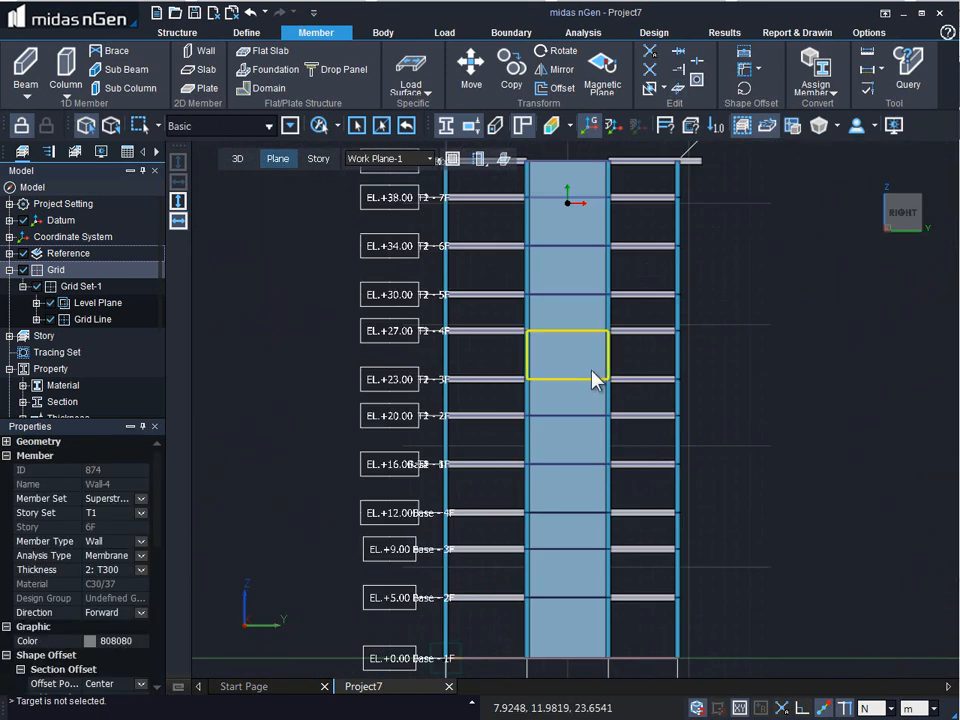
Sketch a horizontal line across the full width of the wall's top storey at elevation 39.5 m
left_click(383, 32)
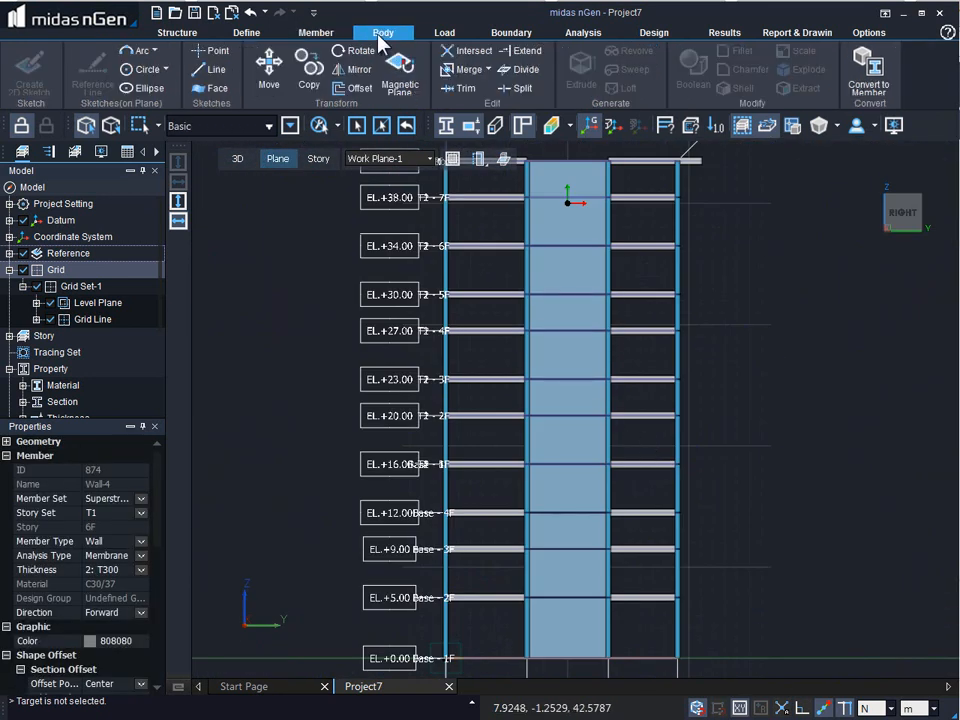
left_click(212, 69)
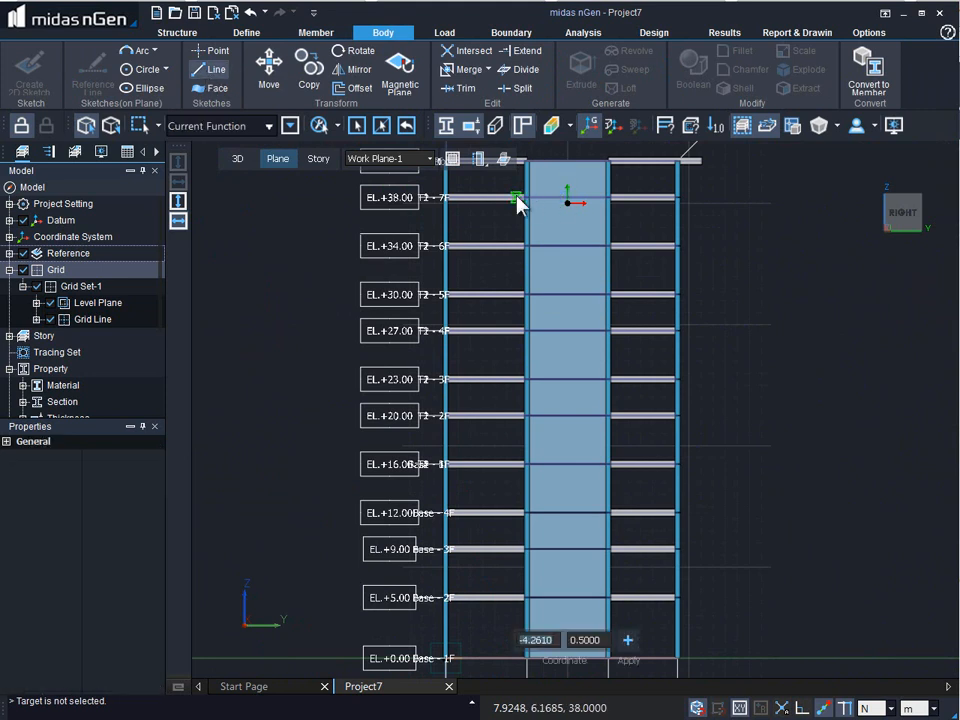
left_click(528, 178)
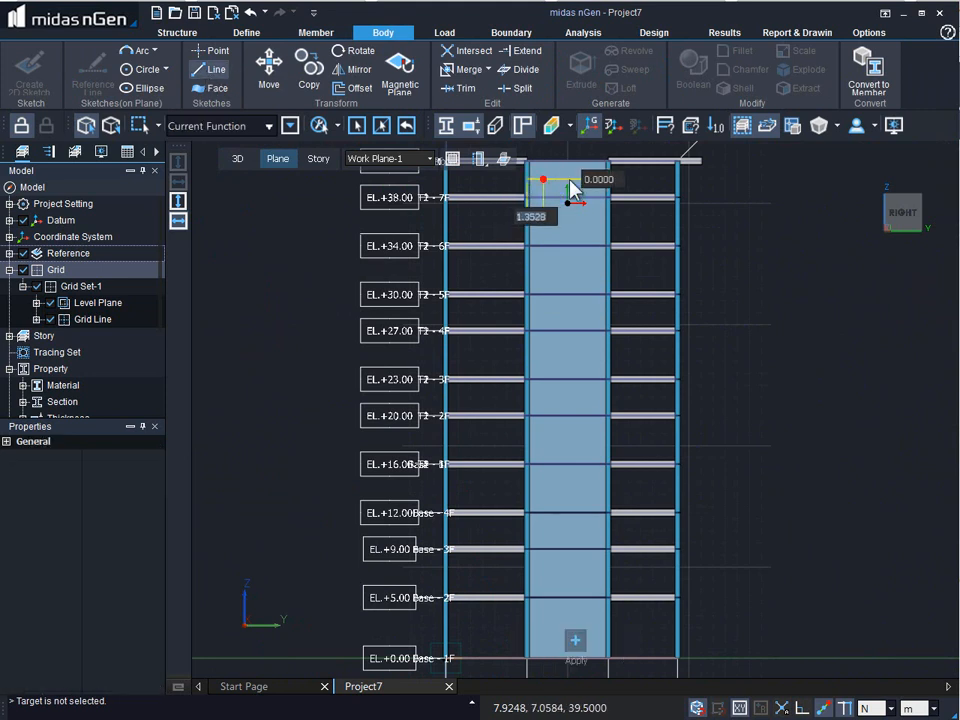
left_click(605, 182)
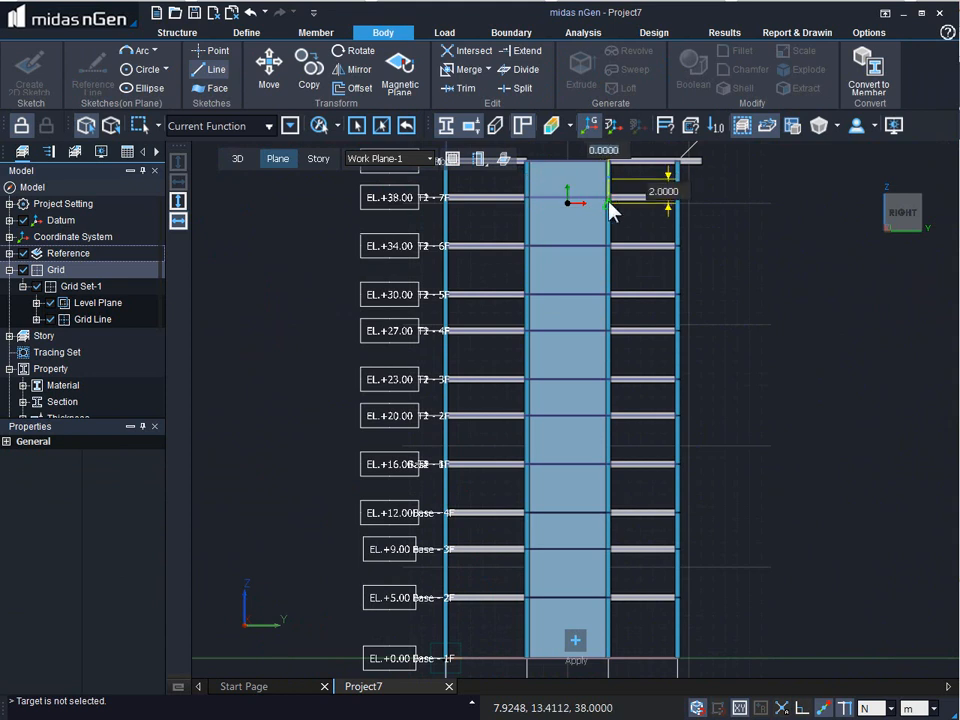
key("Escape")
key("Escape")
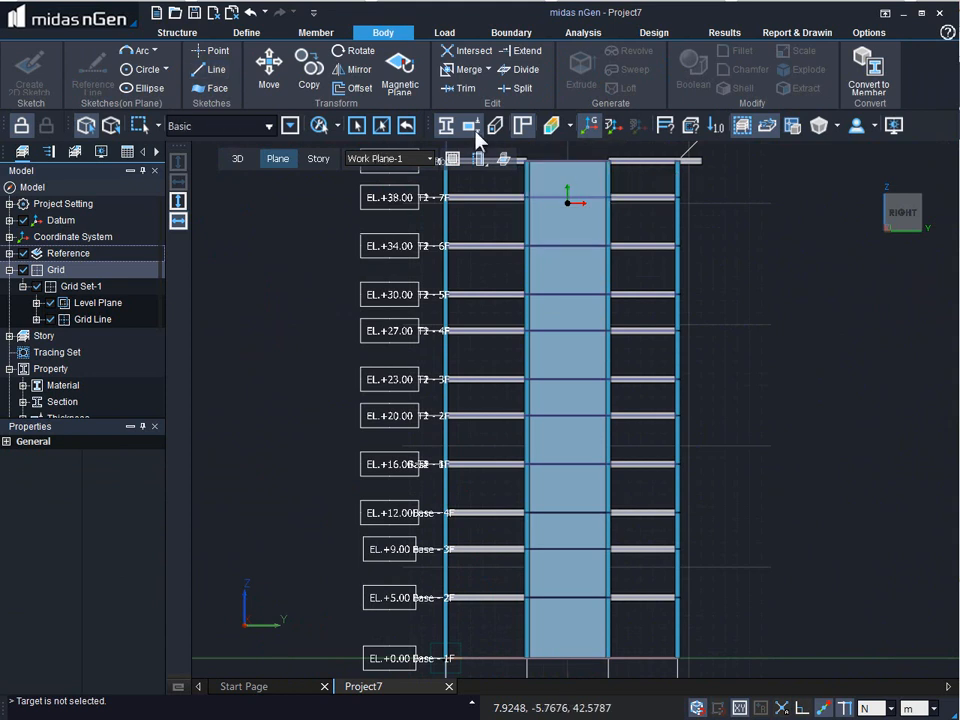
Turn off the thickness display of the walls
left_click(472, 126)
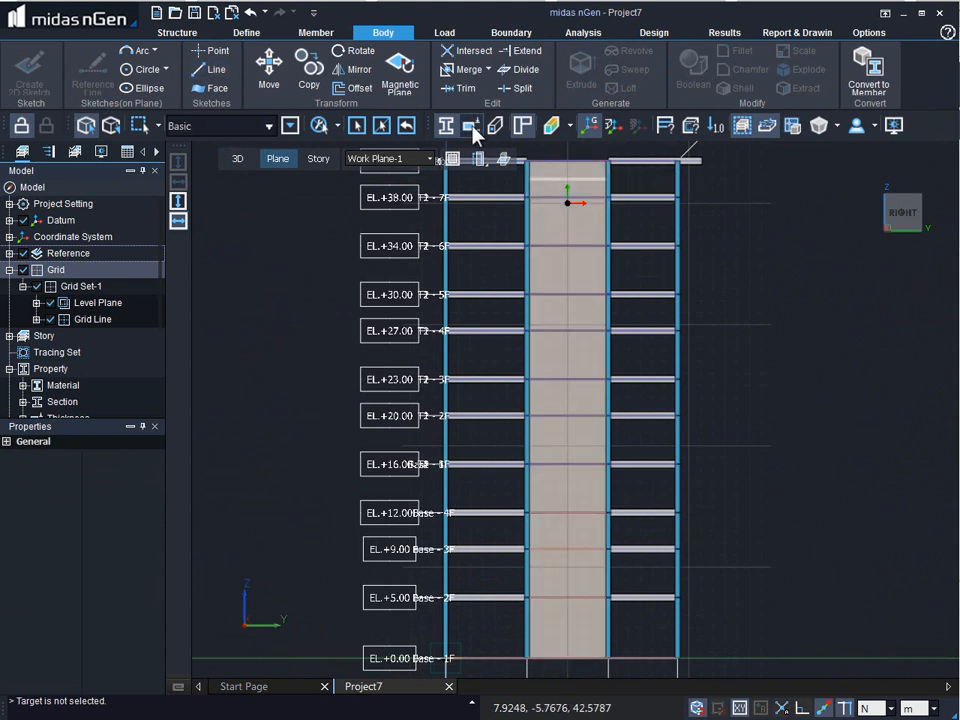
middle_click_drag(597, 212, 597, 295)
scroll(572, 255, "up", 5)
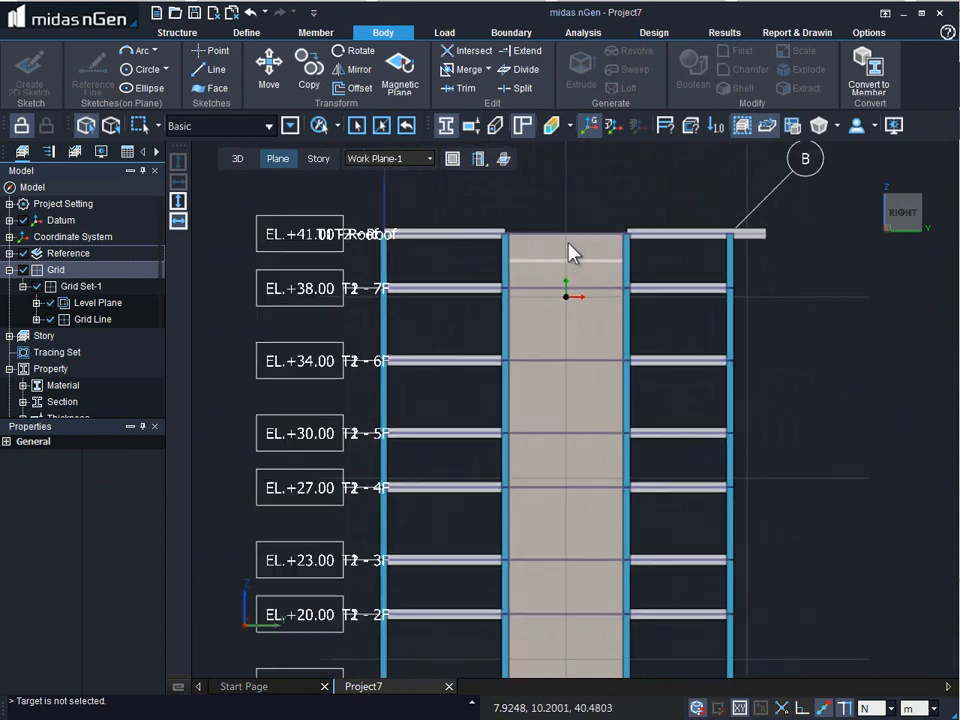
scroll(565, 237, "up", 2)
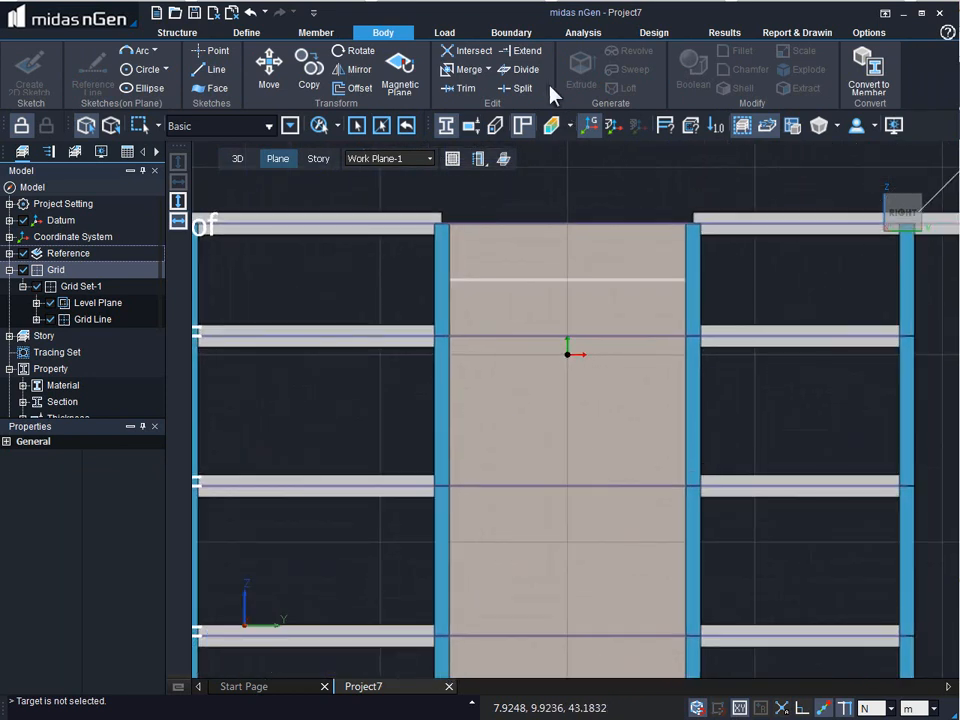
Split the upper wall panel on grid line B along the sketched horizontal line, and select the area around the cut
left_click(313, 34)
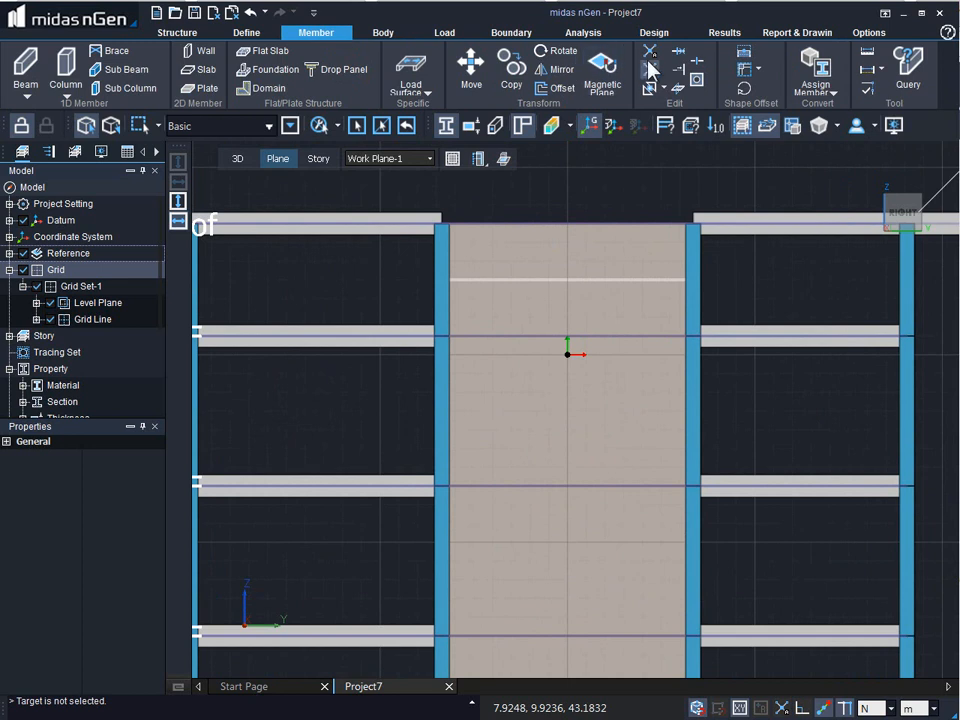
left_click(677, 90)
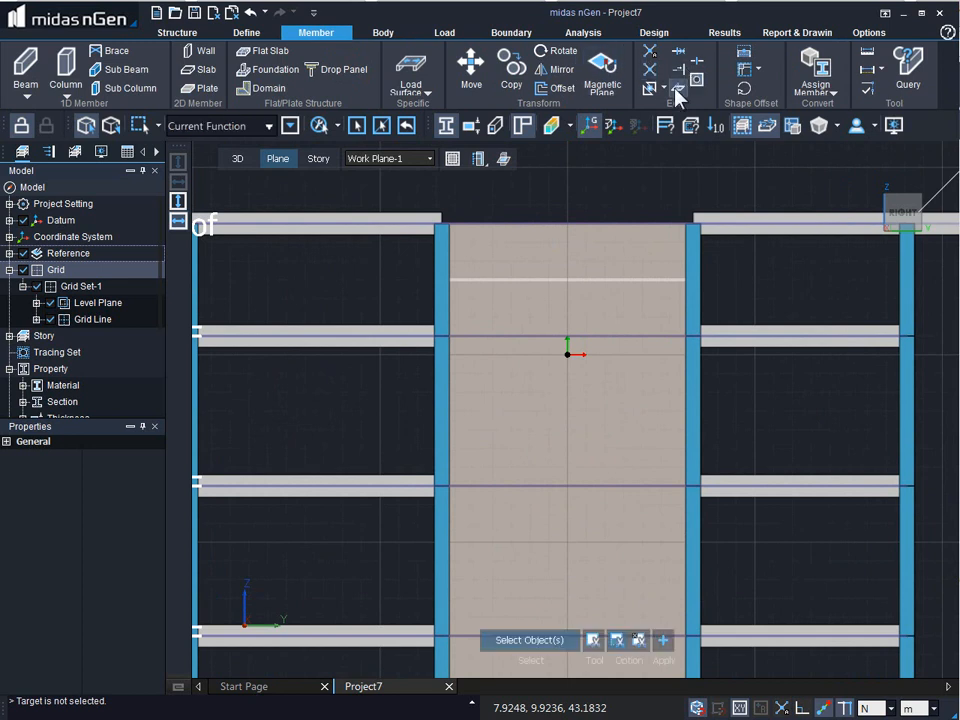
left_click(617, 261)
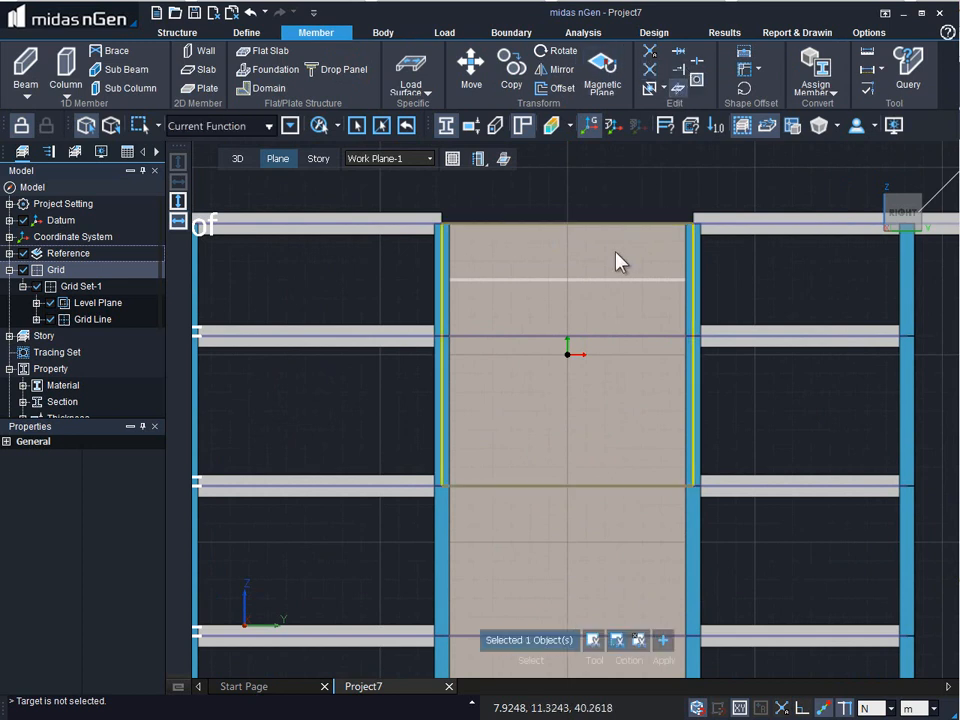
left_click(593, 641)
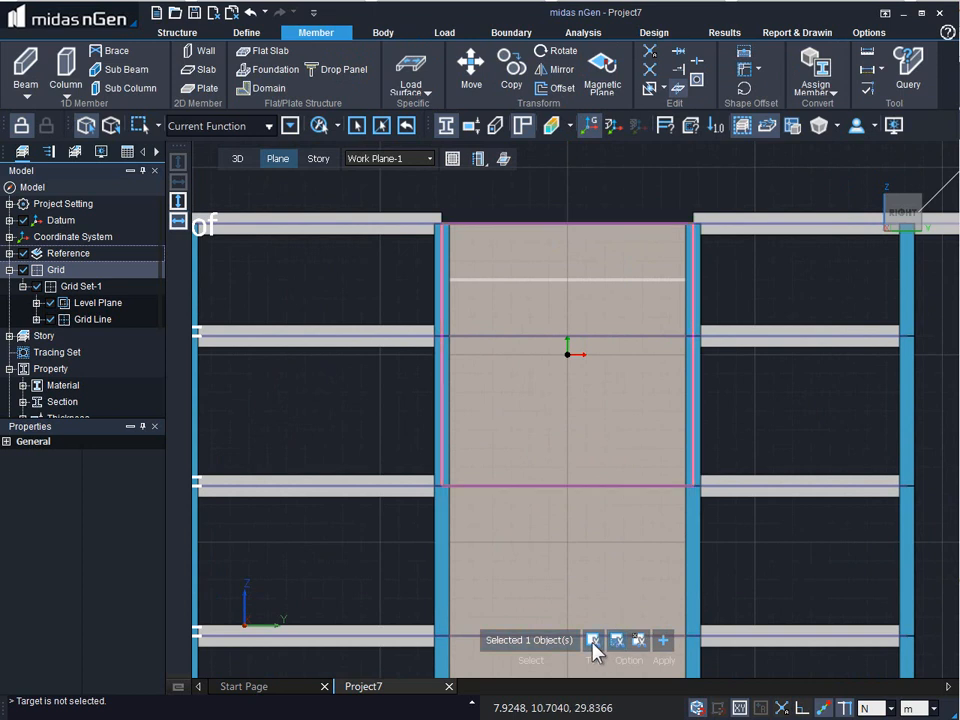
left_click(554, 278)
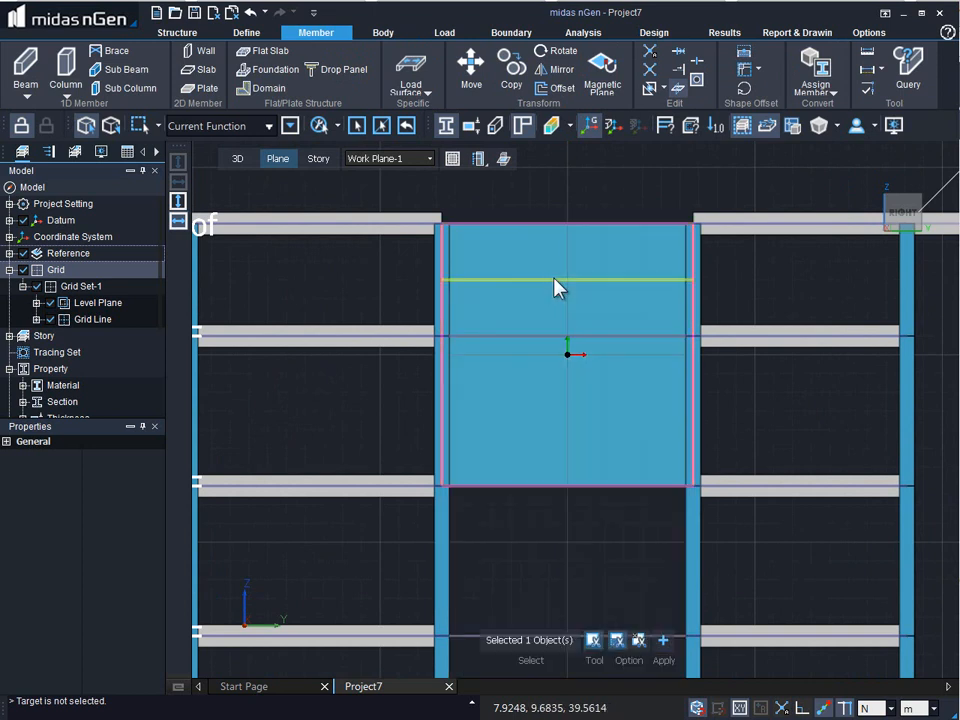
left_click(661, 647)
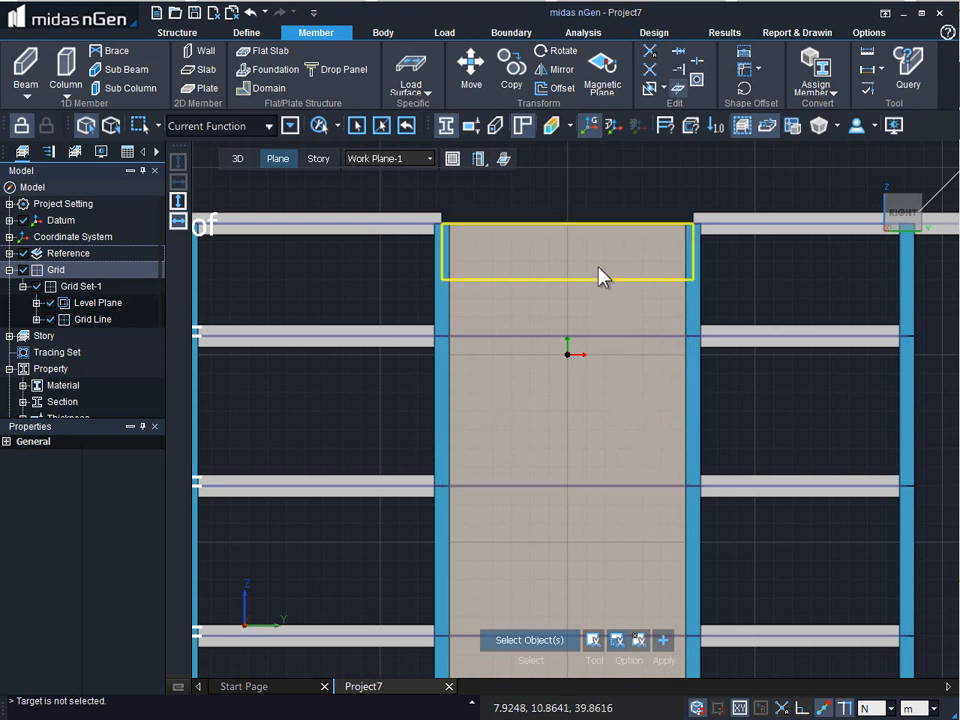
key("Escape")
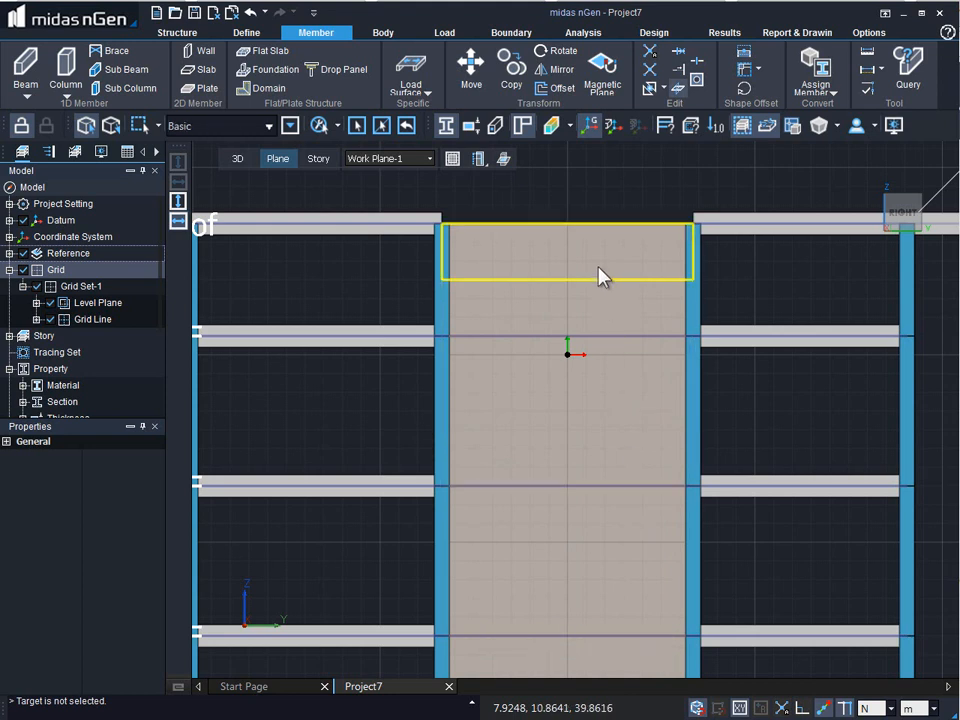
left_click_drag(388, 264, 806, 304)
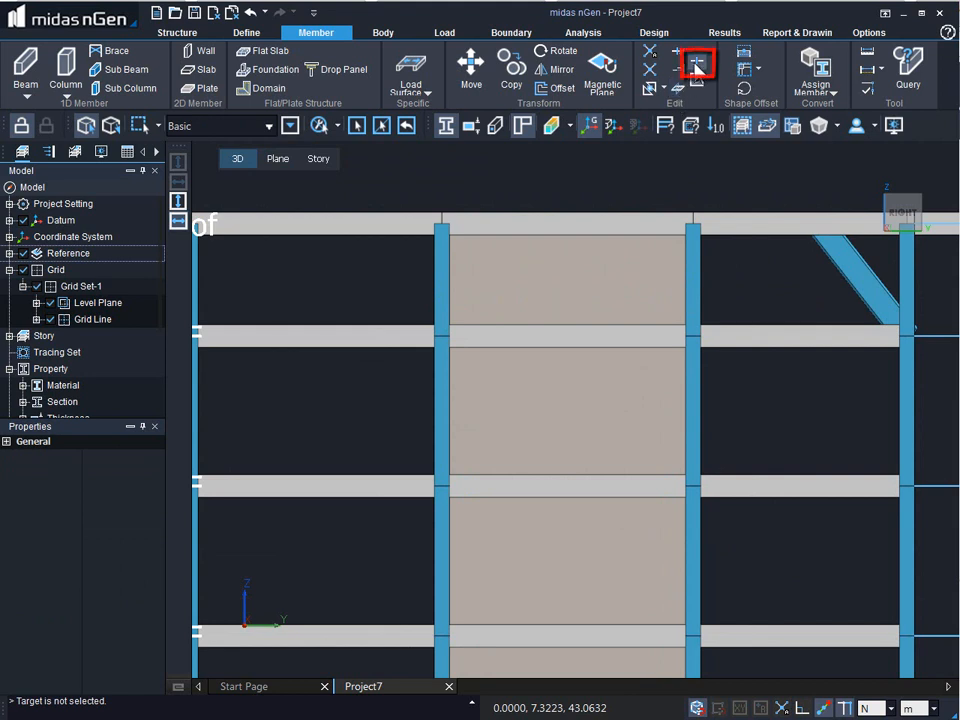
Divide the top-storey column on the wall's +Y side at a distance of 1 m from its upper end
left_click(696, 68)
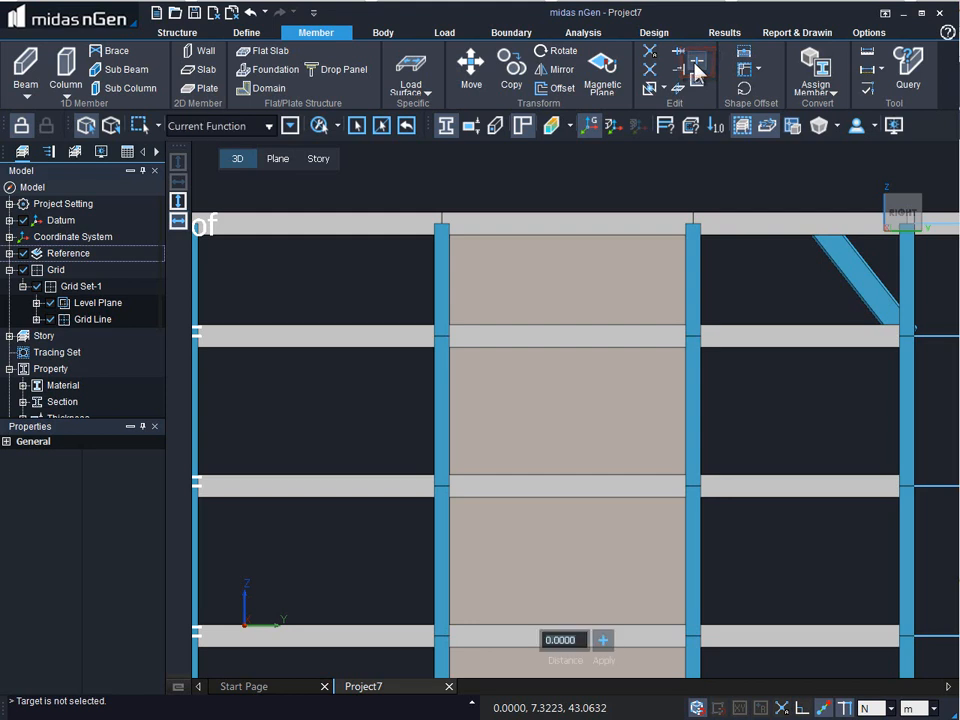
left_click(696, 258)
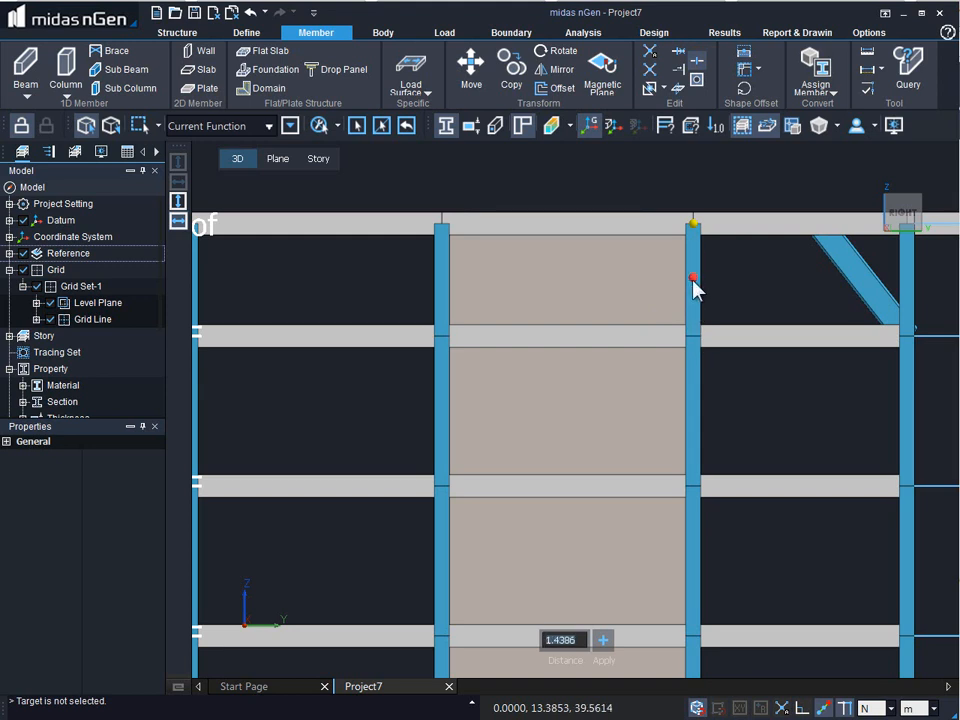
type("1")
left_click(602, 640)
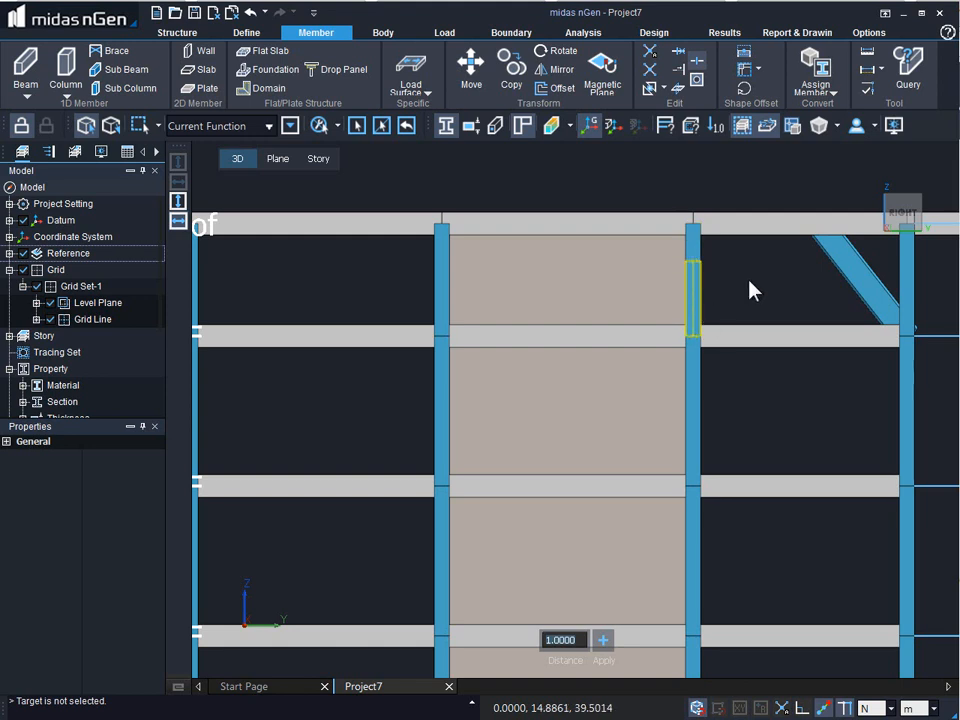
left_click(697, 64)
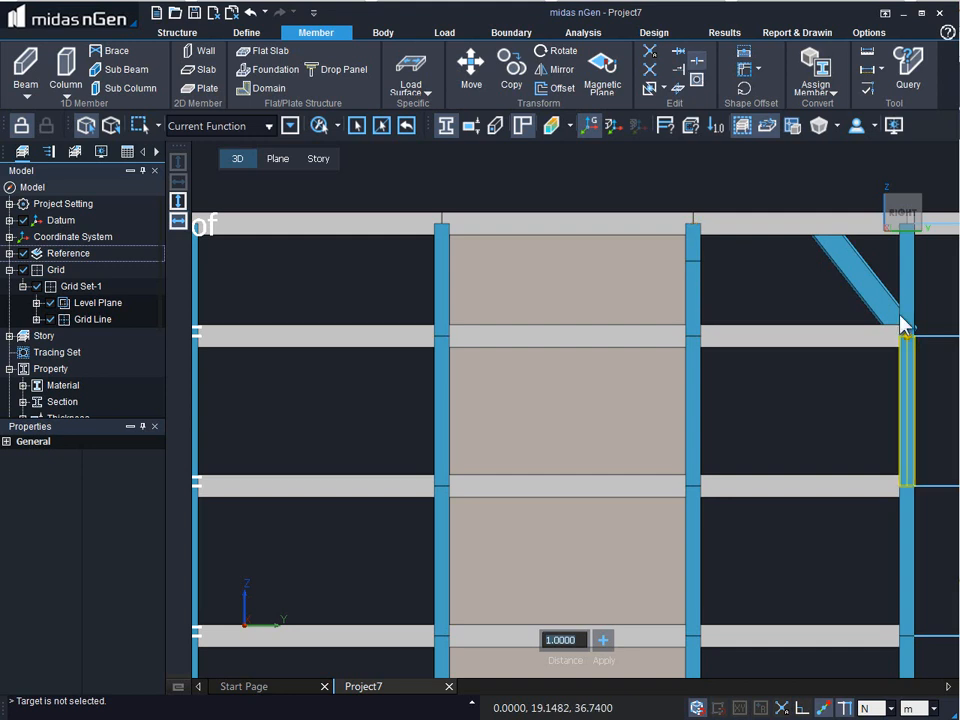
Set the working plane to the face of the top-storey wall between the two inner columns
left_click(699, 81)
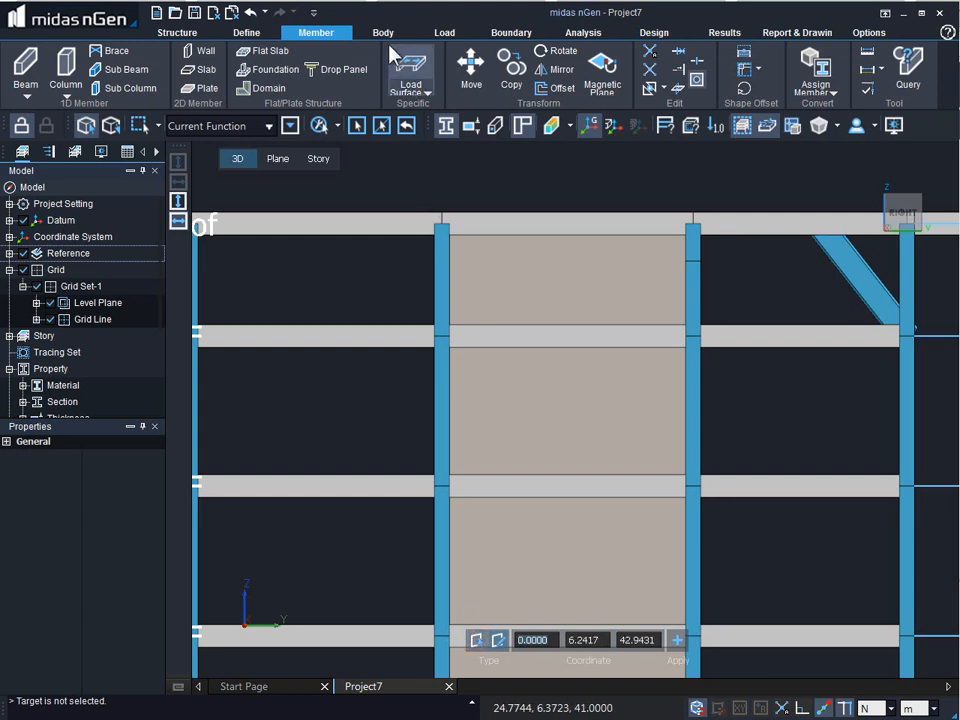
left_click(386, 35)
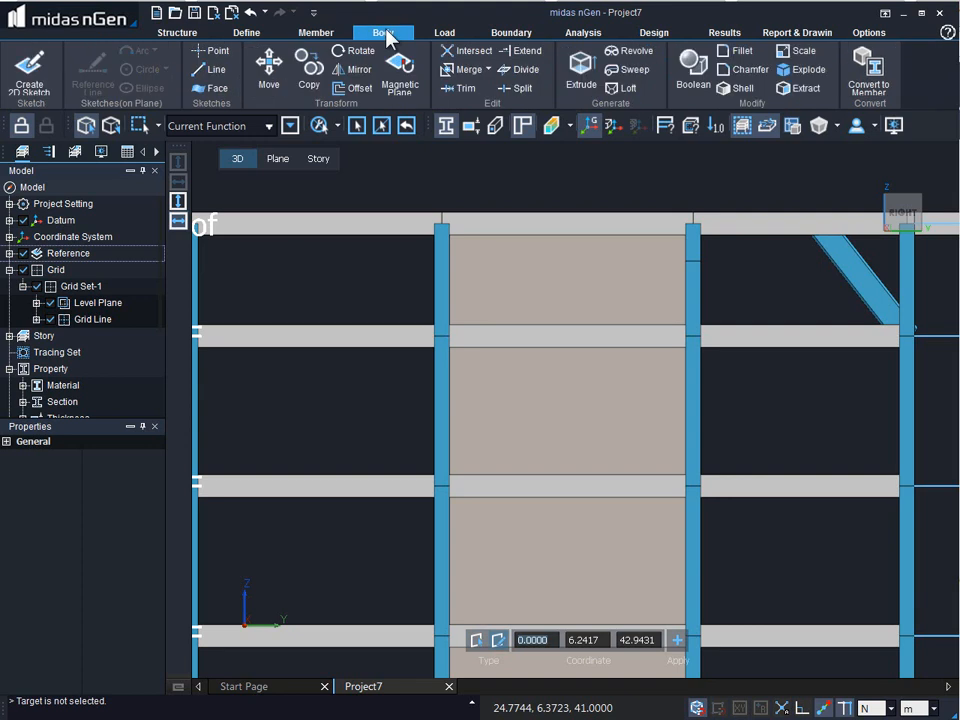
left_click(214, 72)
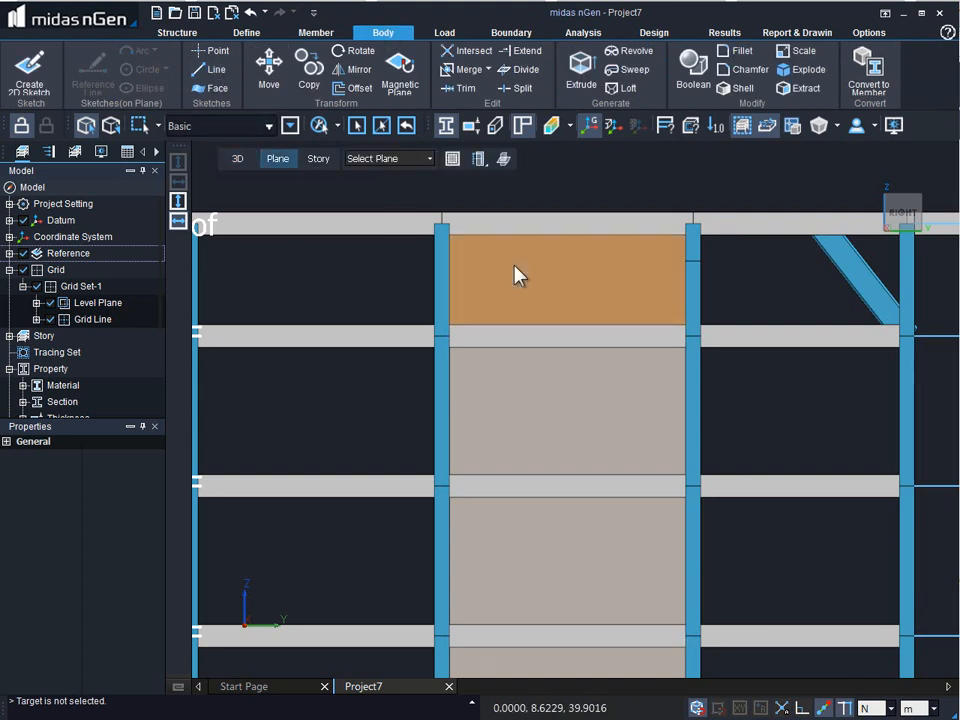
left_click(518, 276)
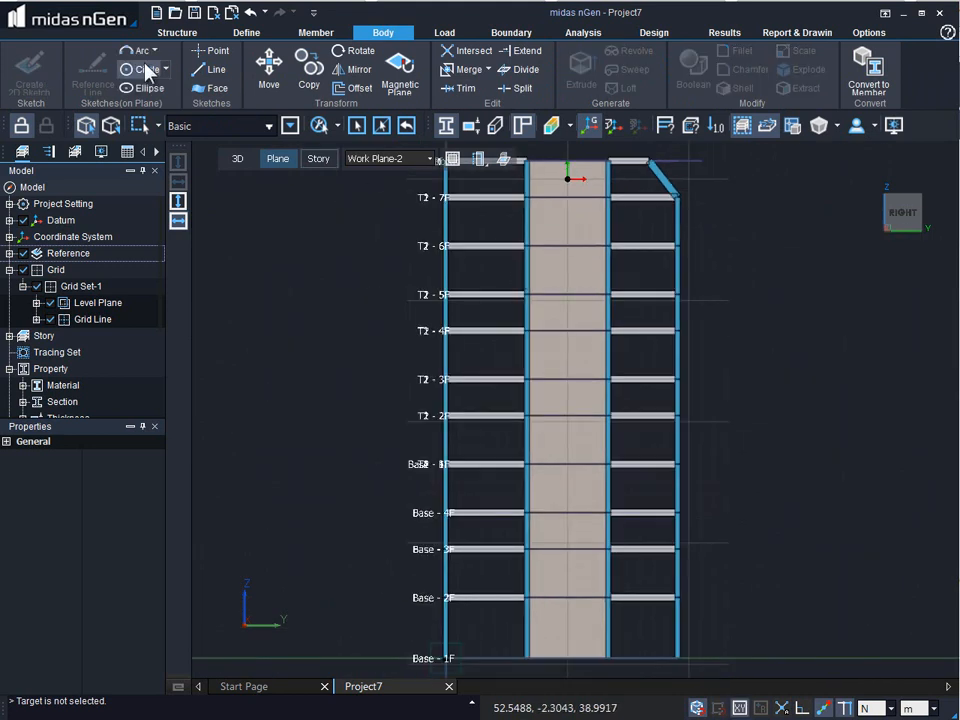
Sketch a center-point circle of 1 m diameter on the wall between 6F and 7F, centred at plane coordinates 0, -3
left_click(166, 70)
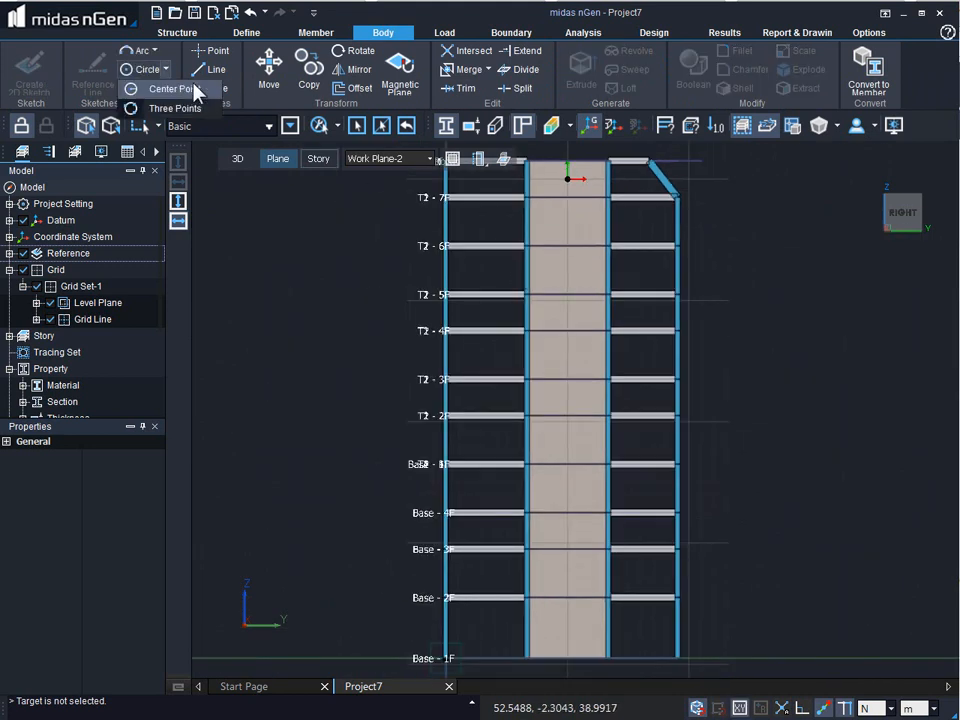
left_click(183, 87)
middle_click_drag(589, 221, 588, 324)
scroll(589, 326, "up", 4)
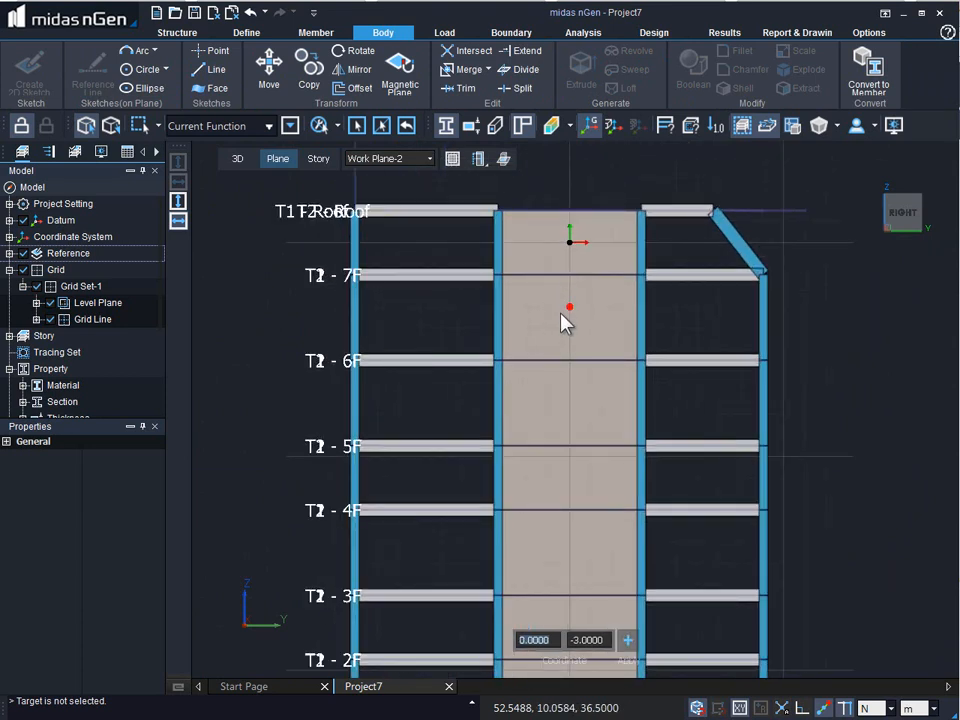
left_click(569, 307)
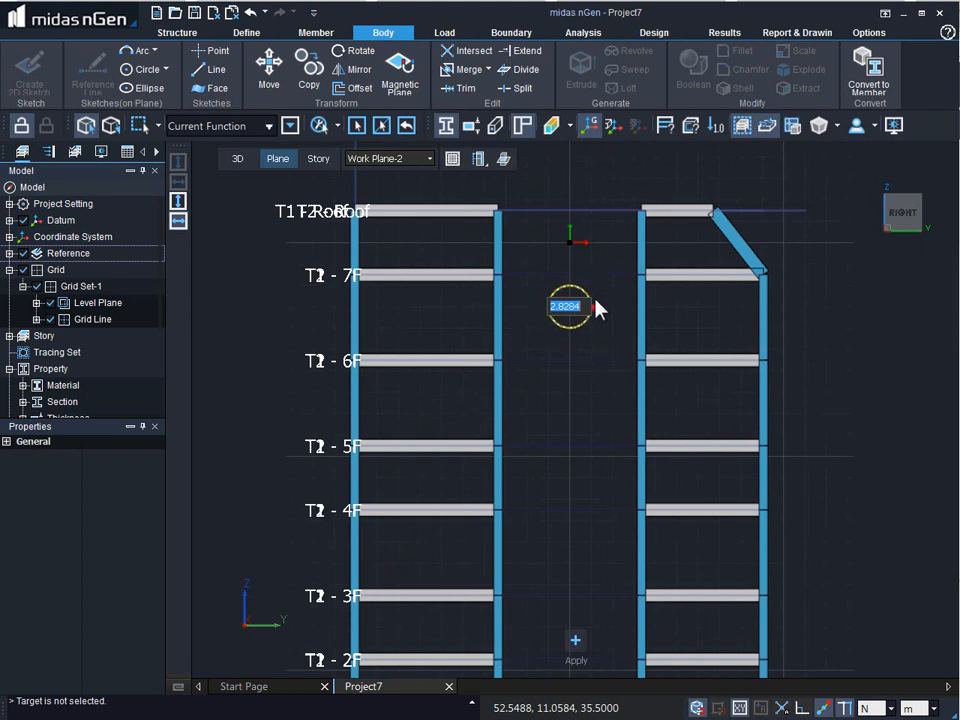
left_click(595, 298)
type("1")
key("Return")
key("Escape")
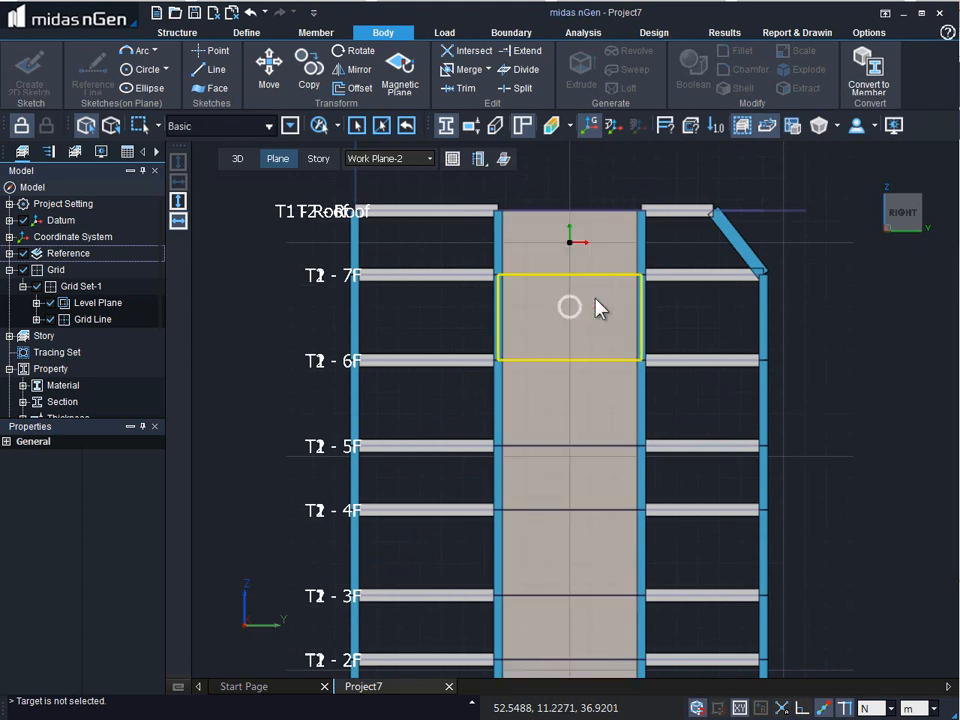
Cut a circular opening in the wall between 6F and 7F using the sketched circle
scroll(596, 307, "up", 3)
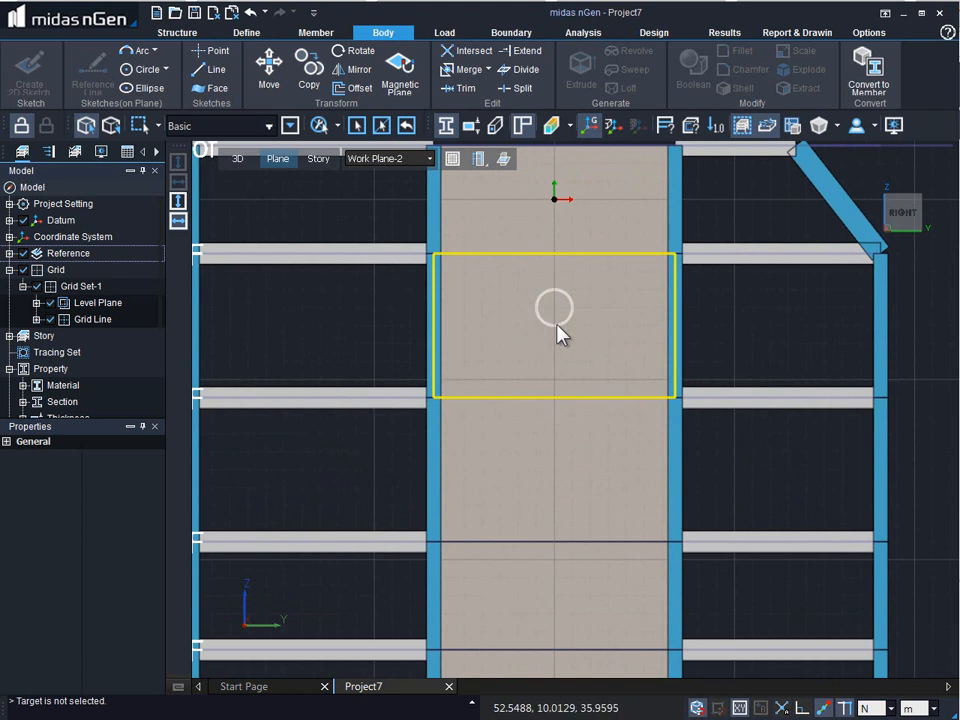
left_click(315, 36)
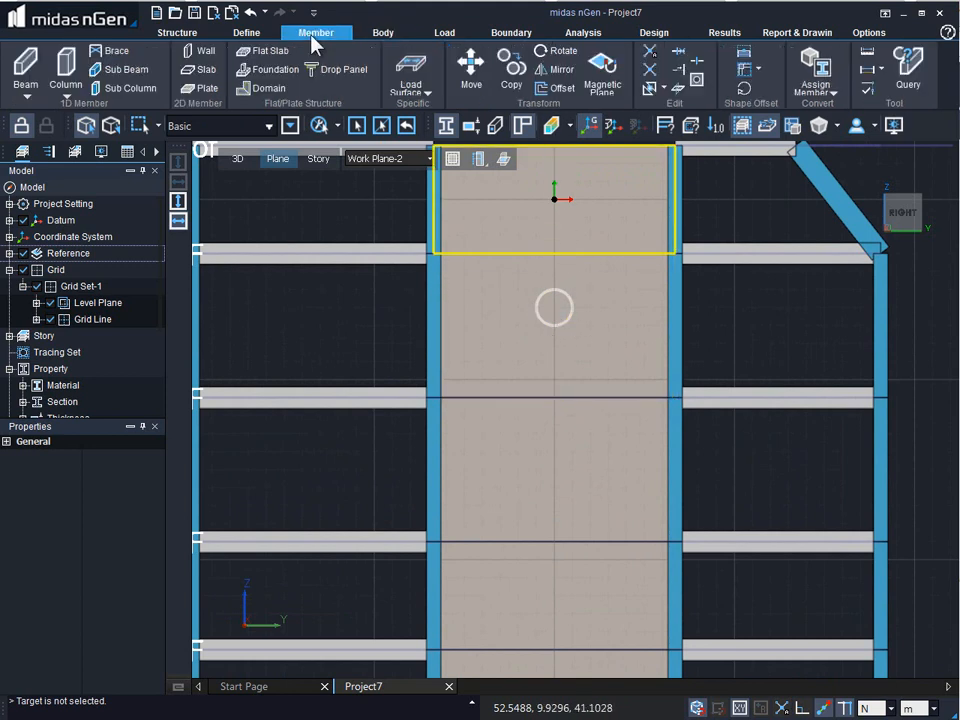
left_click(702, 84)
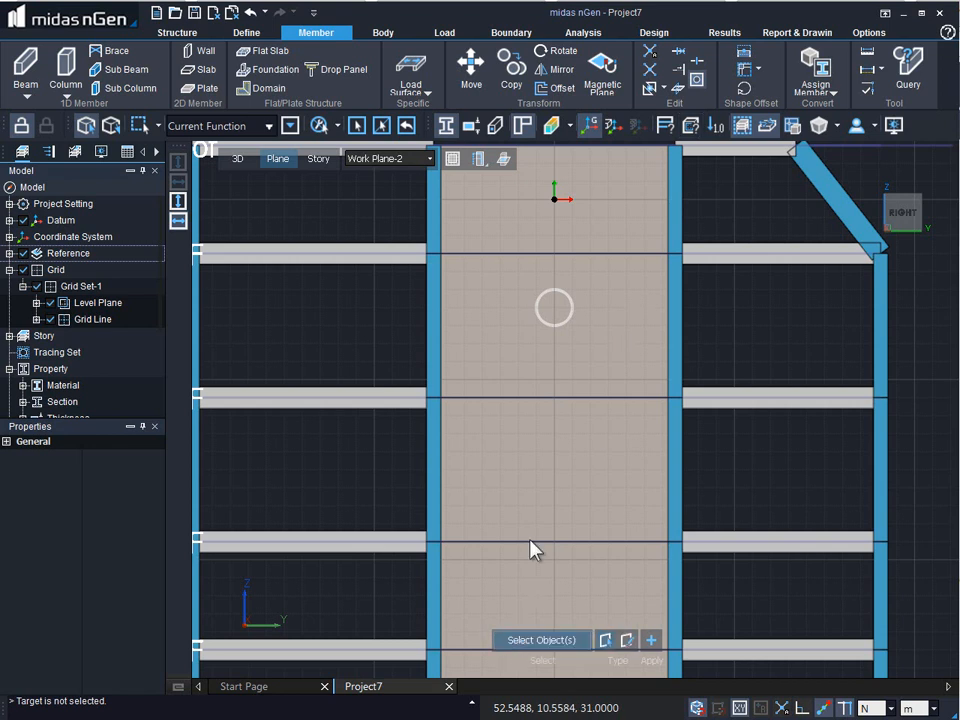
left_click(556, 324)
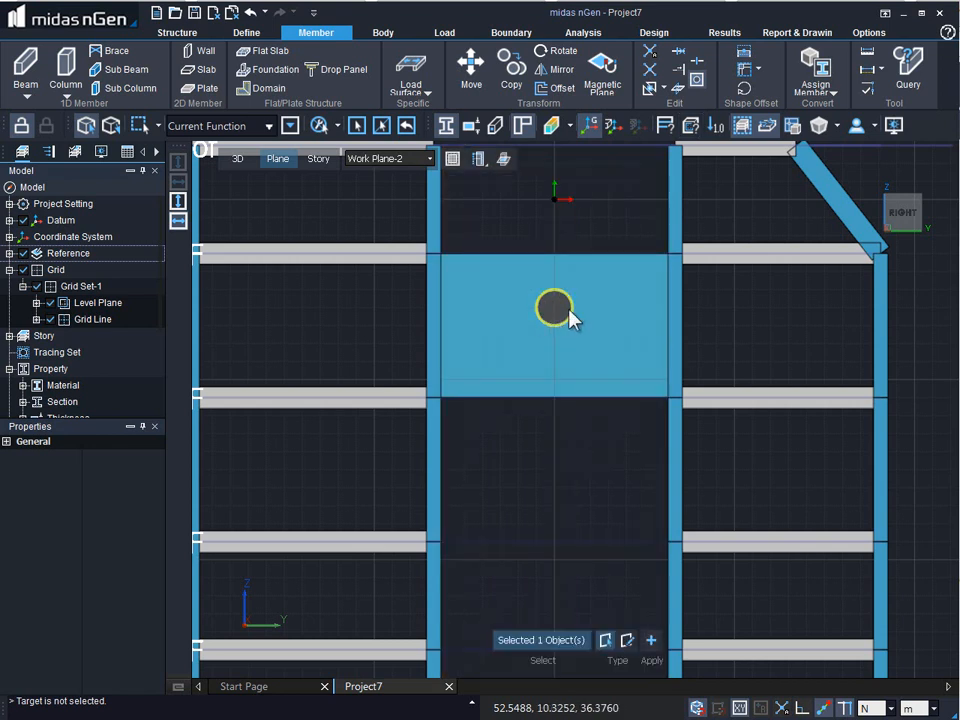
left_click(651, 640)
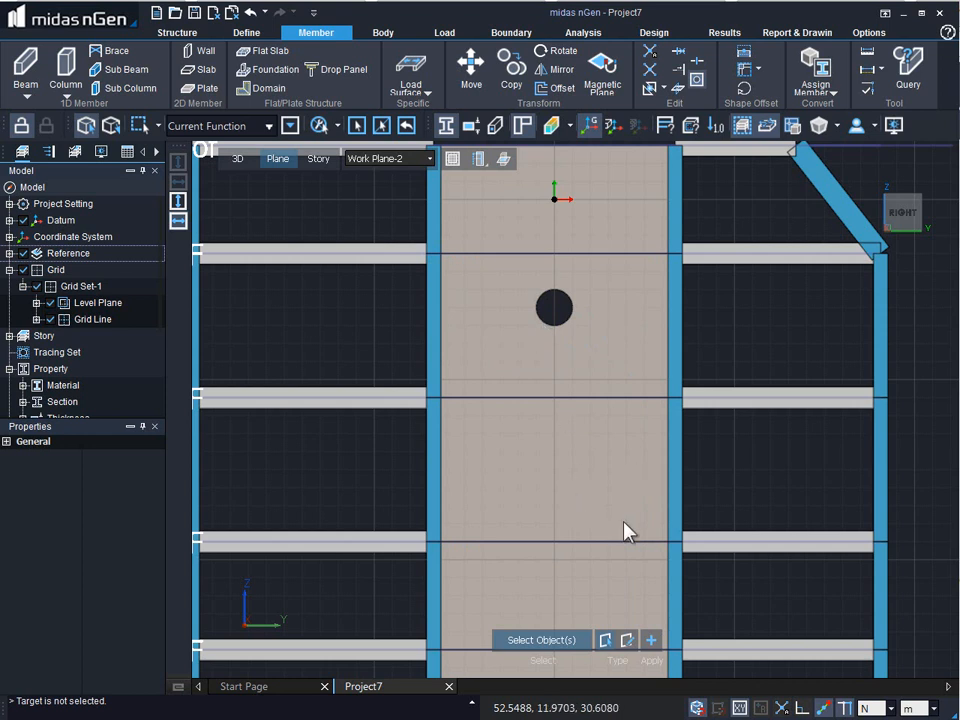
Draw and cut a rectangular opening about 2.5 m wide and 1.5 m high in the wall between 5F and 6F
left_click(627, 641)
left_click(500, 487)
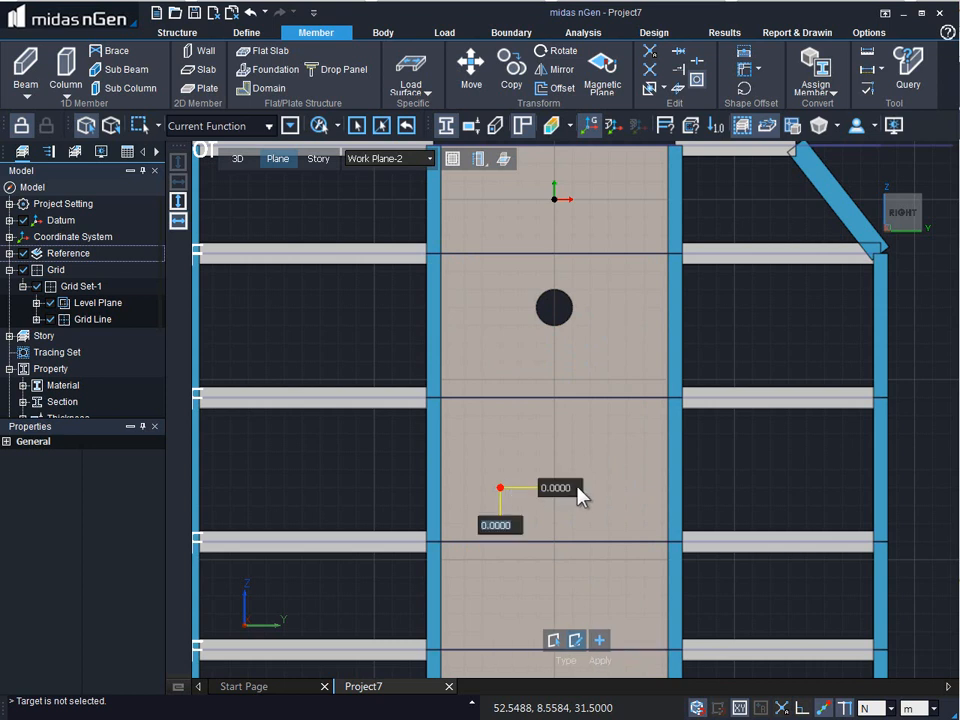
left_click(597, 490)
left_click(589, 436)
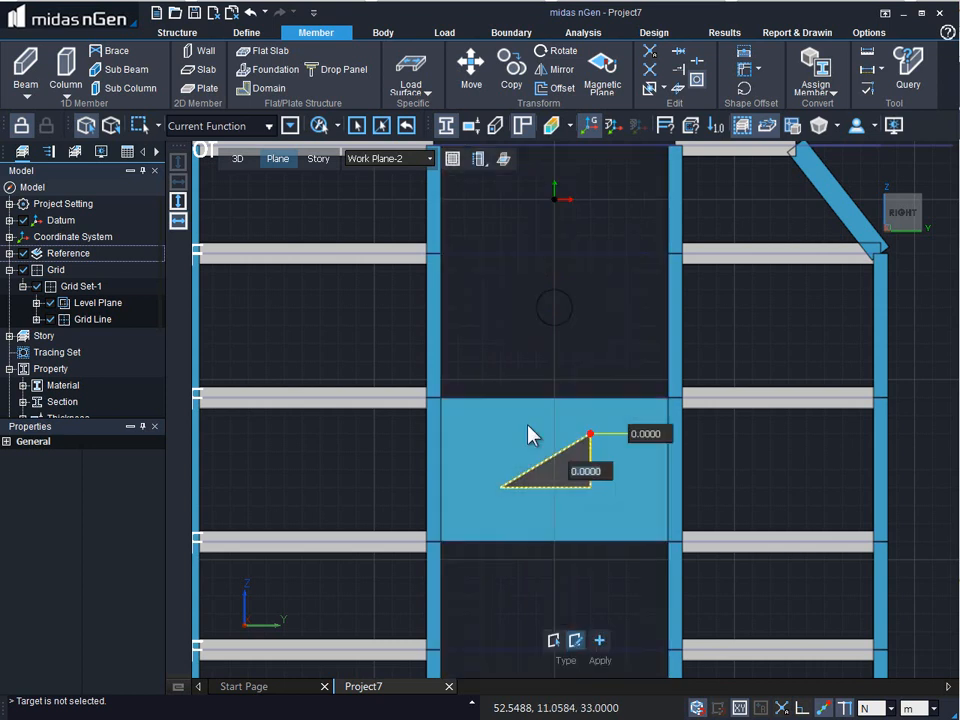
left_click(500, 435)
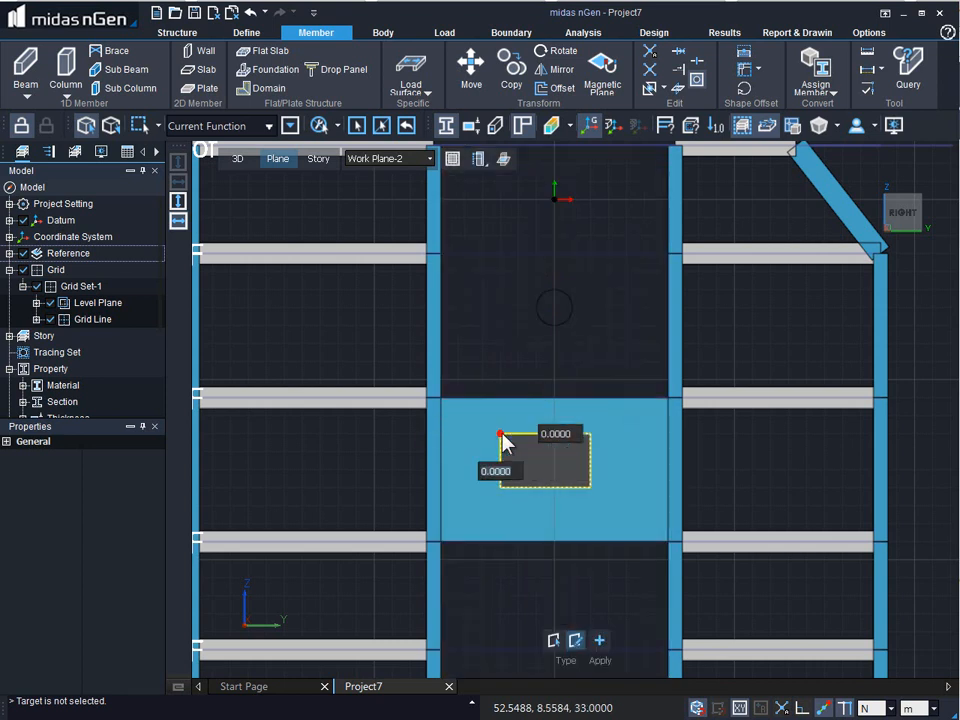
left_click(599, 642)
left_click(504, 505)
key("Escape")
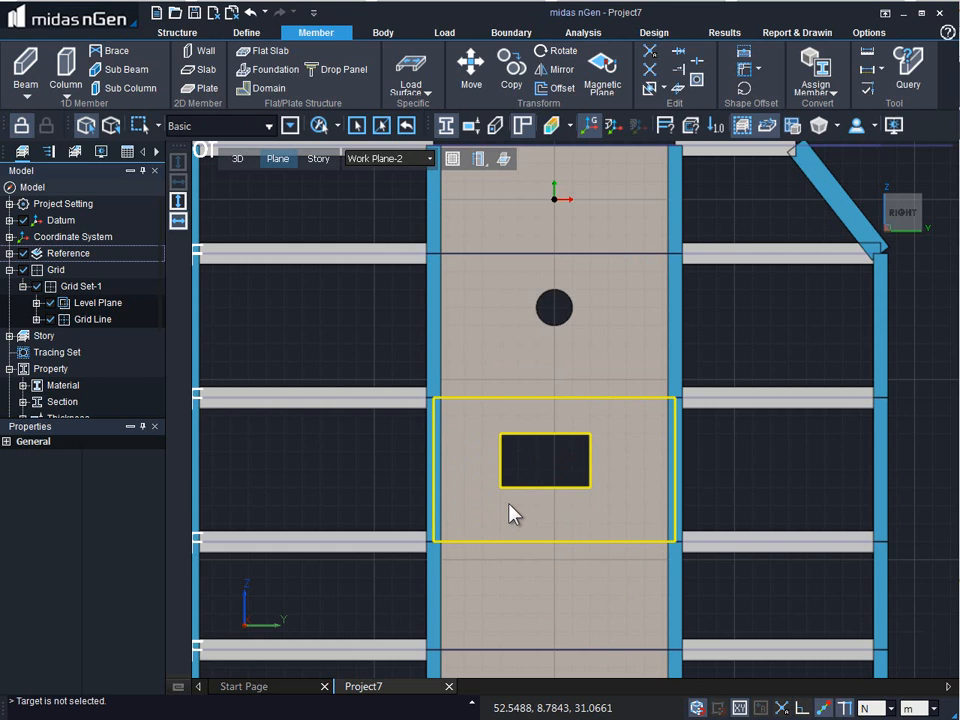
right_click(509, 505)
left_click(446, 440)
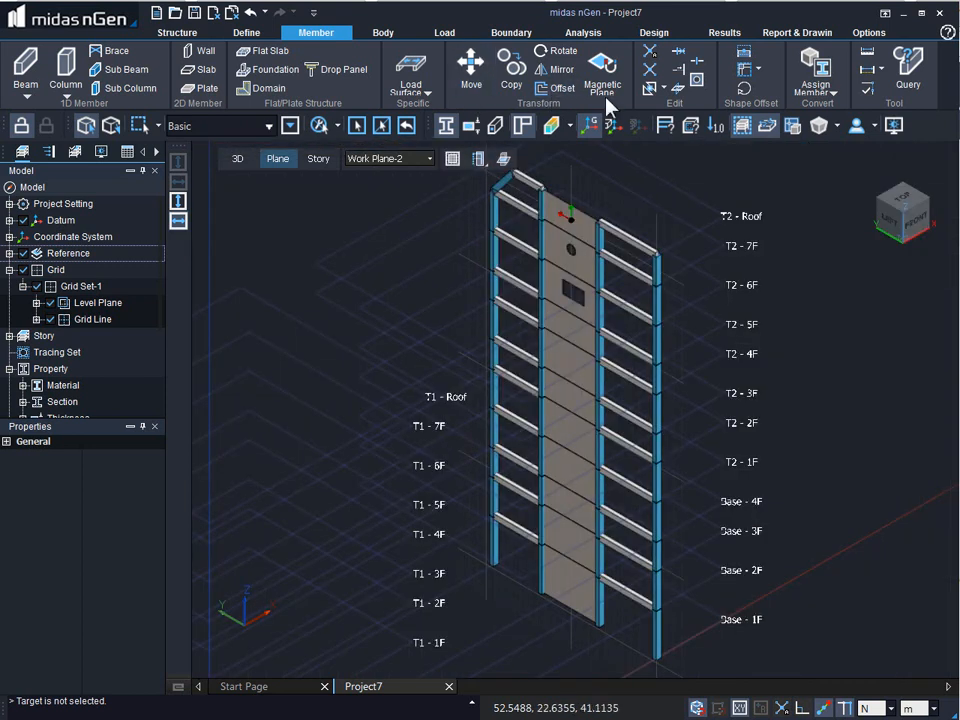